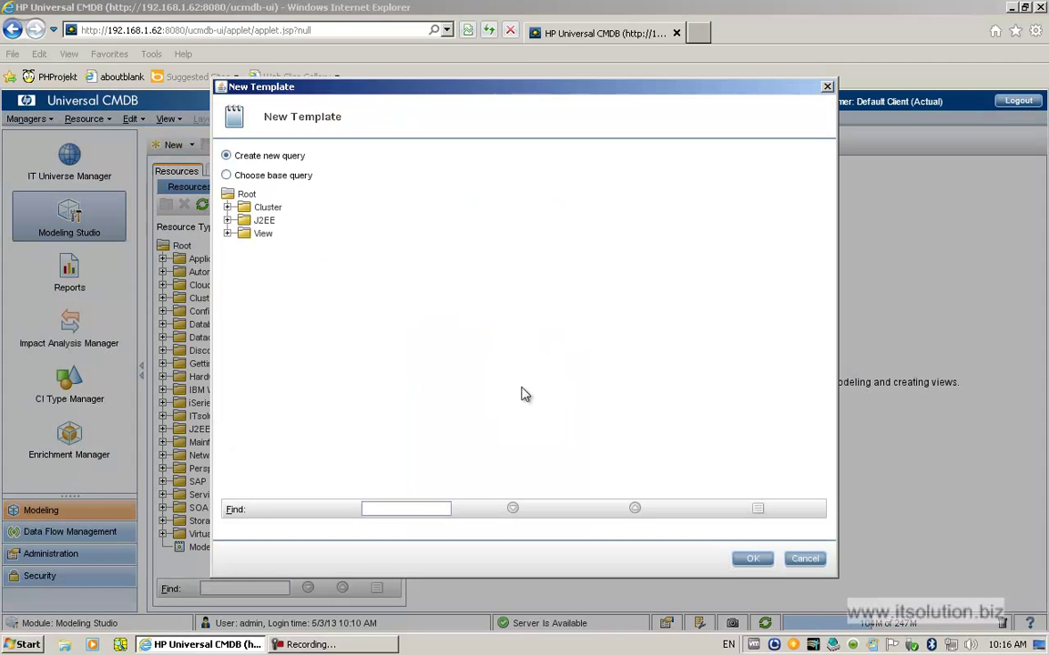
Create a new template based on a new query and add the Router CI type as a query node.
click(748, 558)
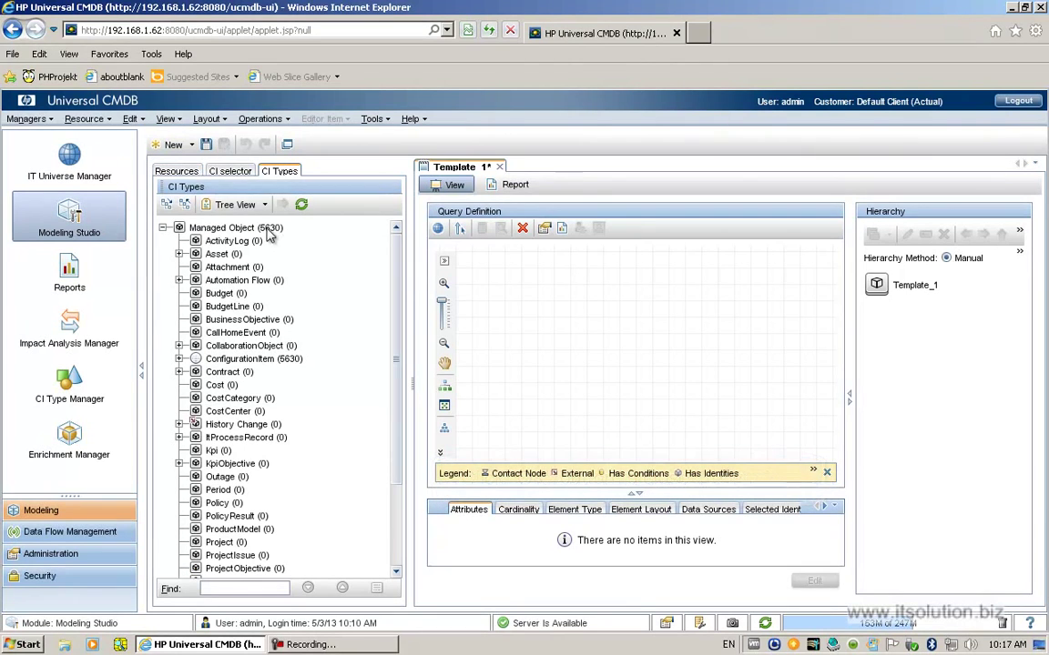
text(route)
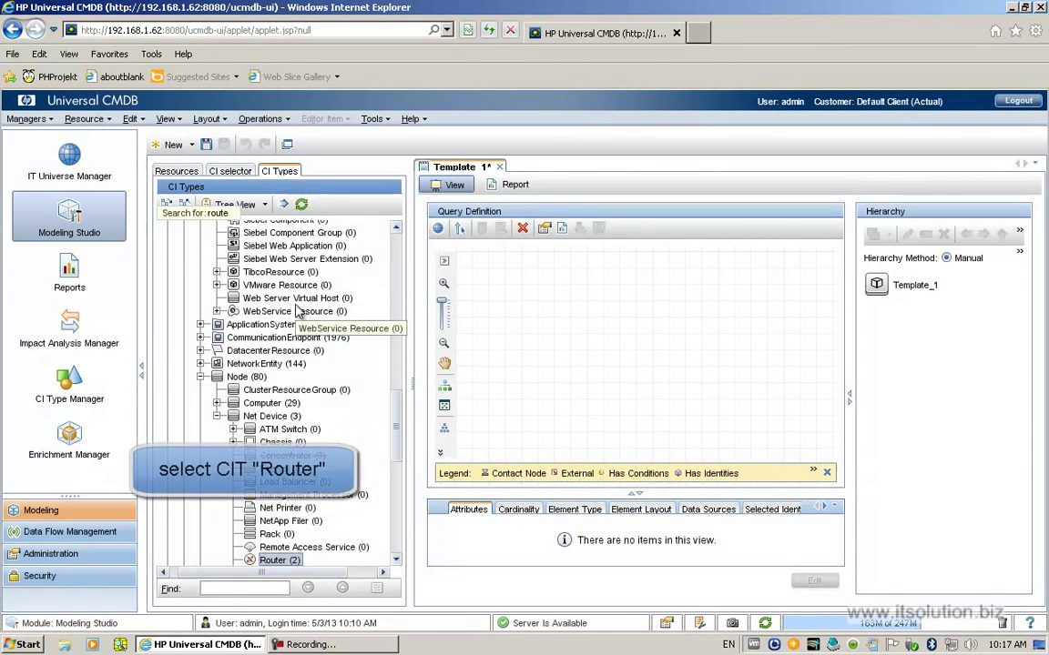
drag(274, 561, 577, 366)
drag(623, 300, 605, 342)
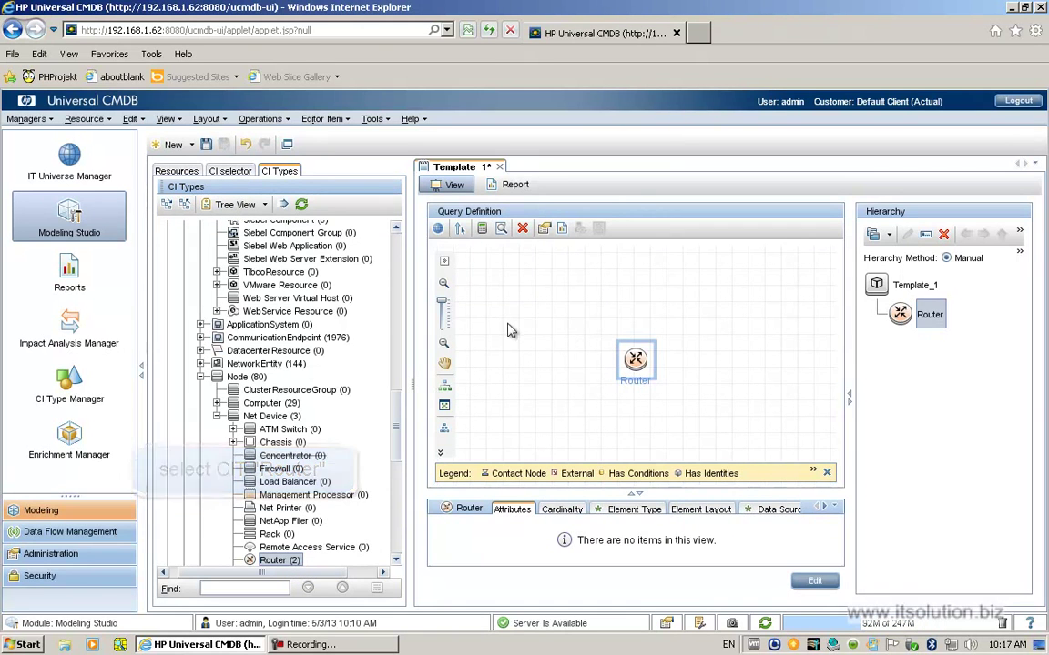
Find the IpSubnet CI type in the CI type tree and add it to the query beside the Router node.
click(298, 262)
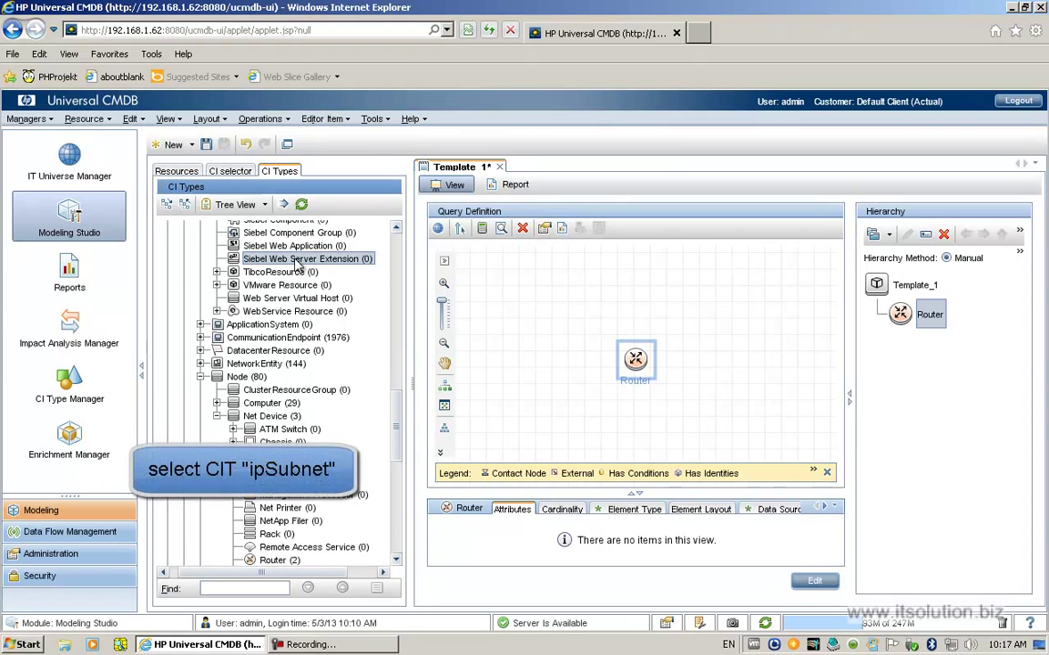
text(ip)
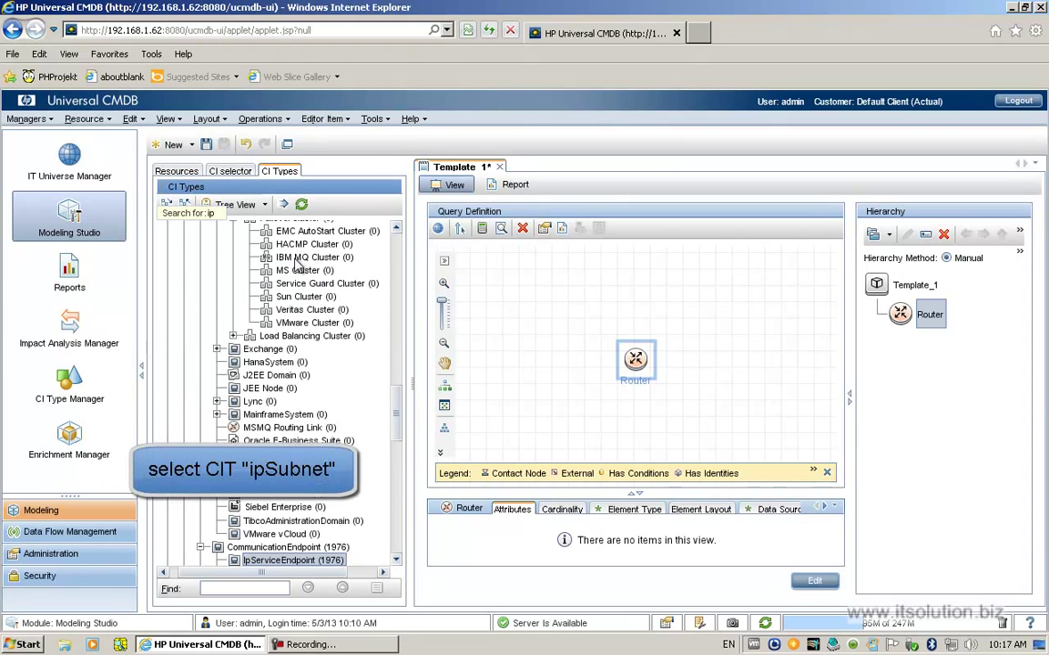
text(su)
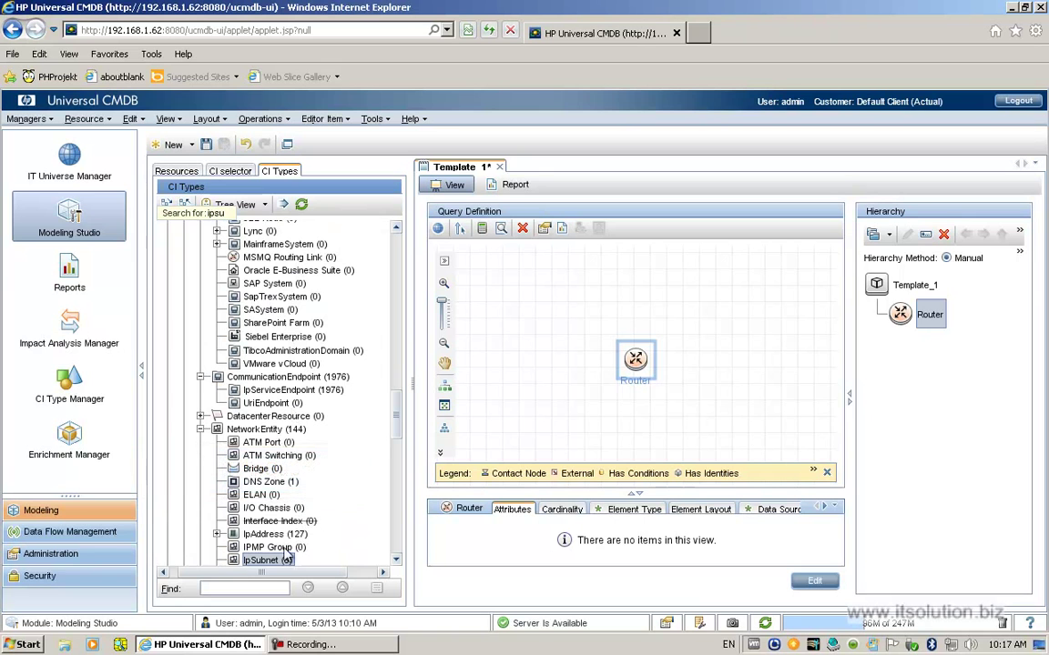
drag(279, 562, 701, 377)
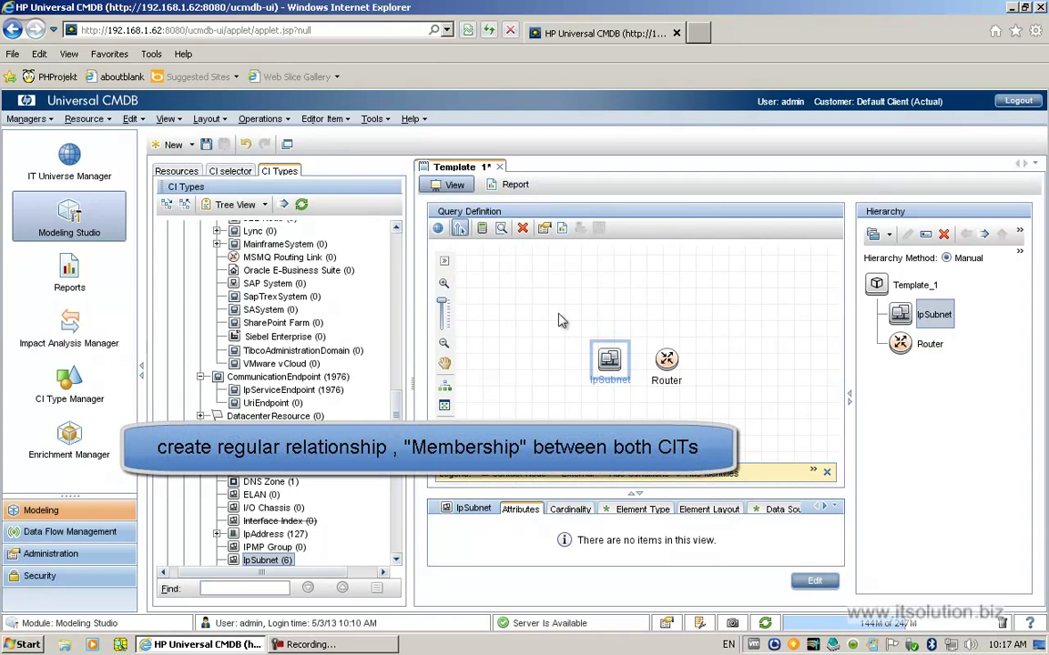
Create a regular Membership relationship from IpSubnet to Router, and preview the template's result.
drag(612, 364, 666, 362)
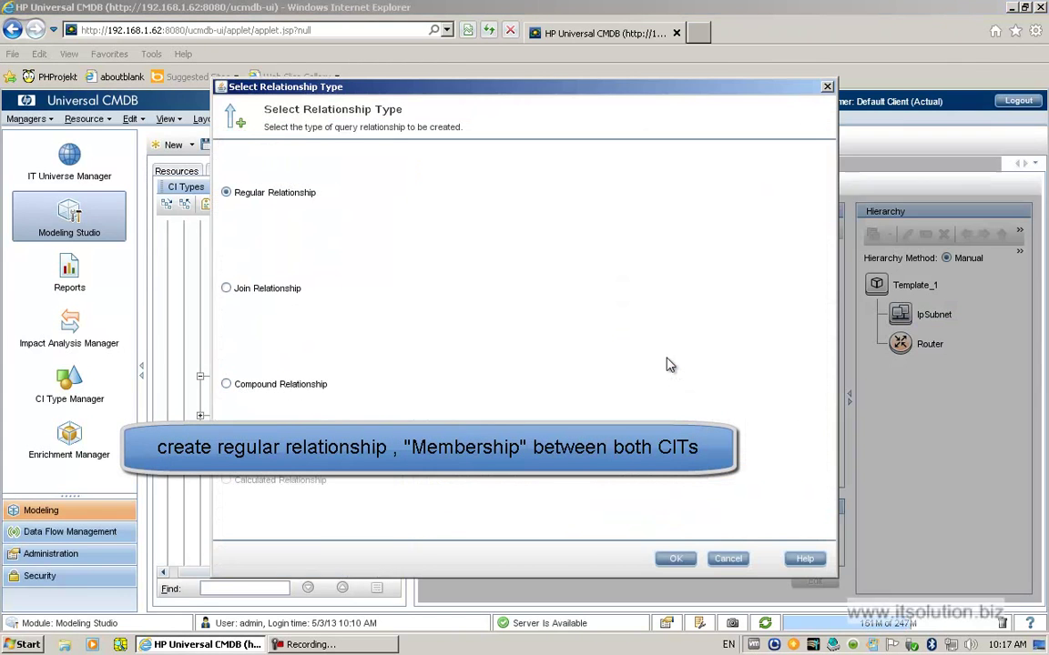
click(676, 558)
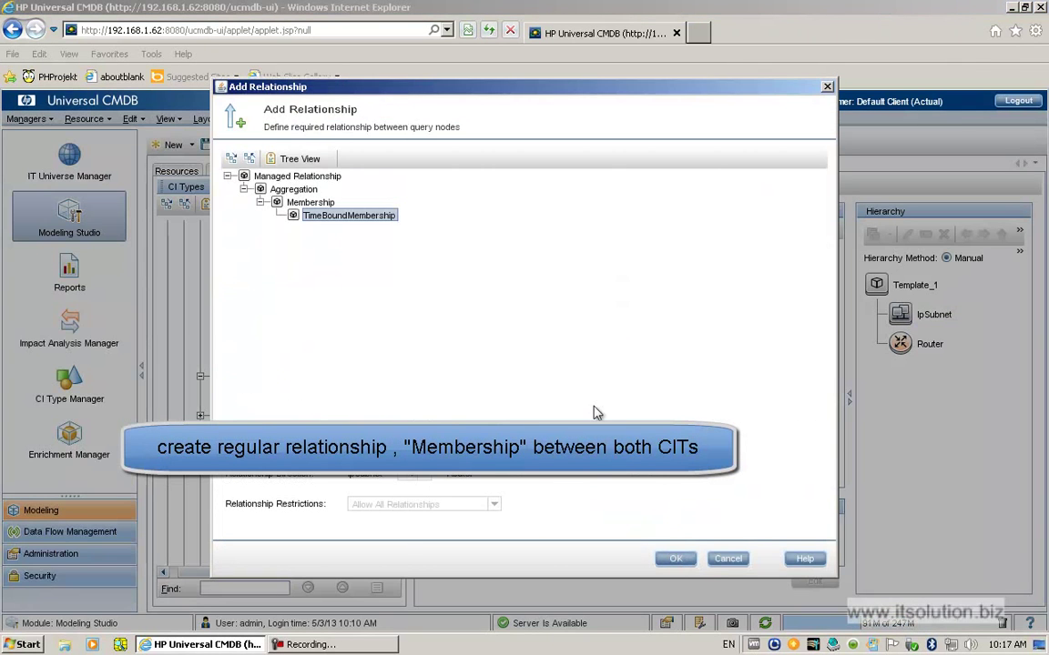
click(322, 203)
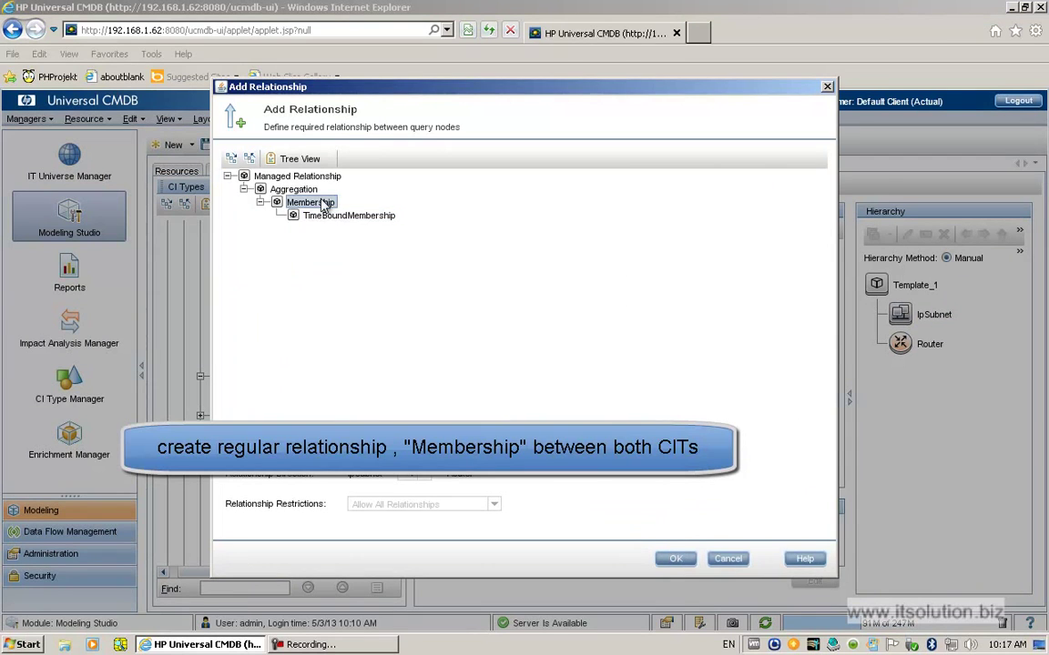
click(675, 558)
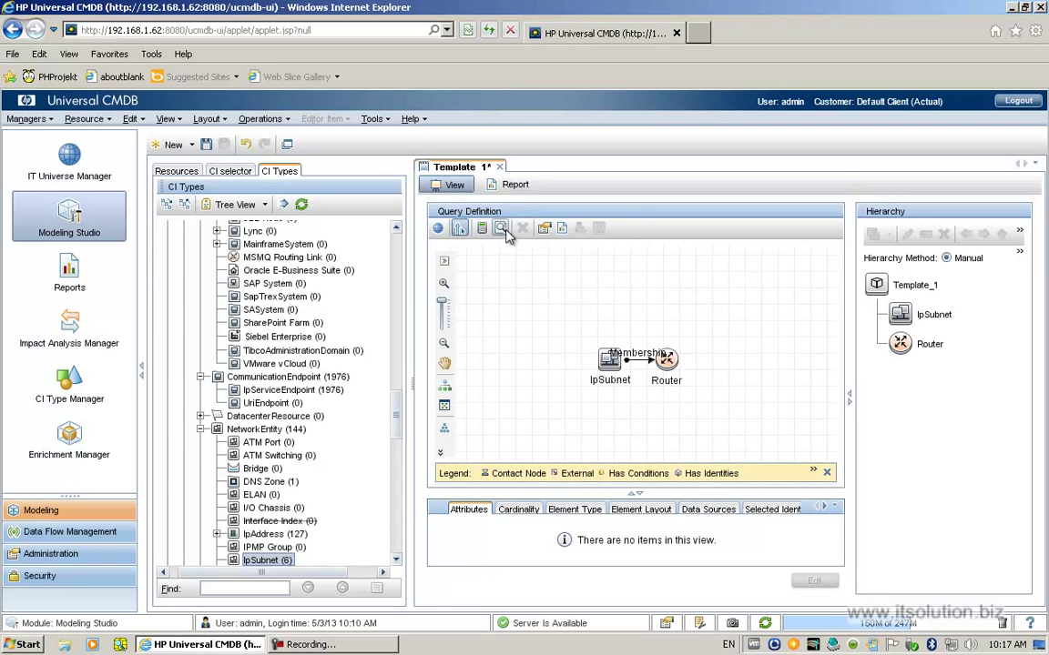
click(438, 227)
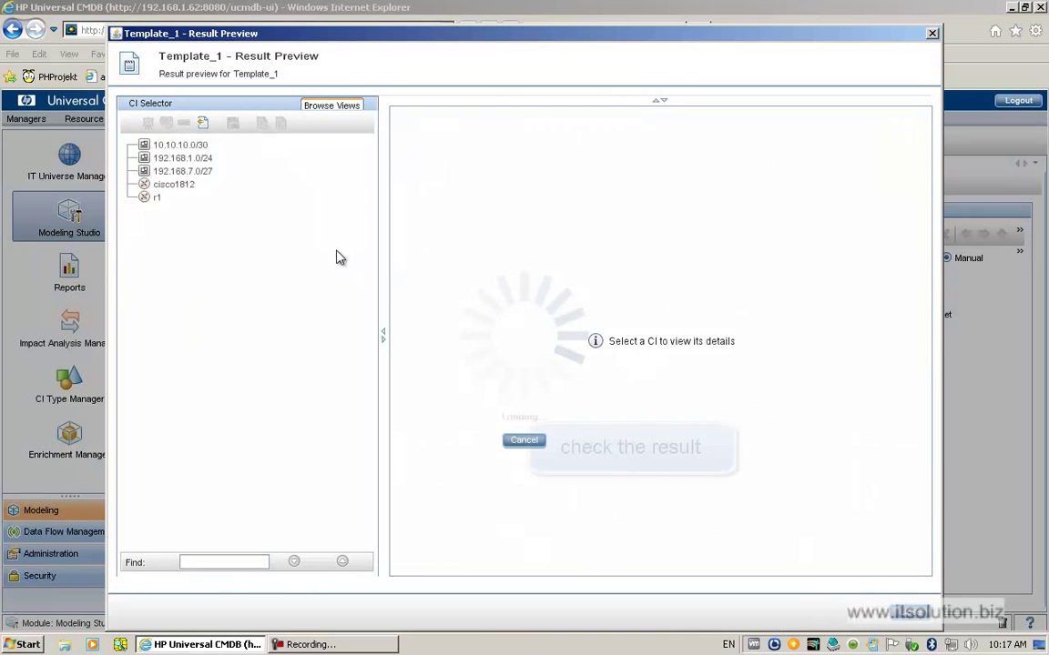
click(901, 611)
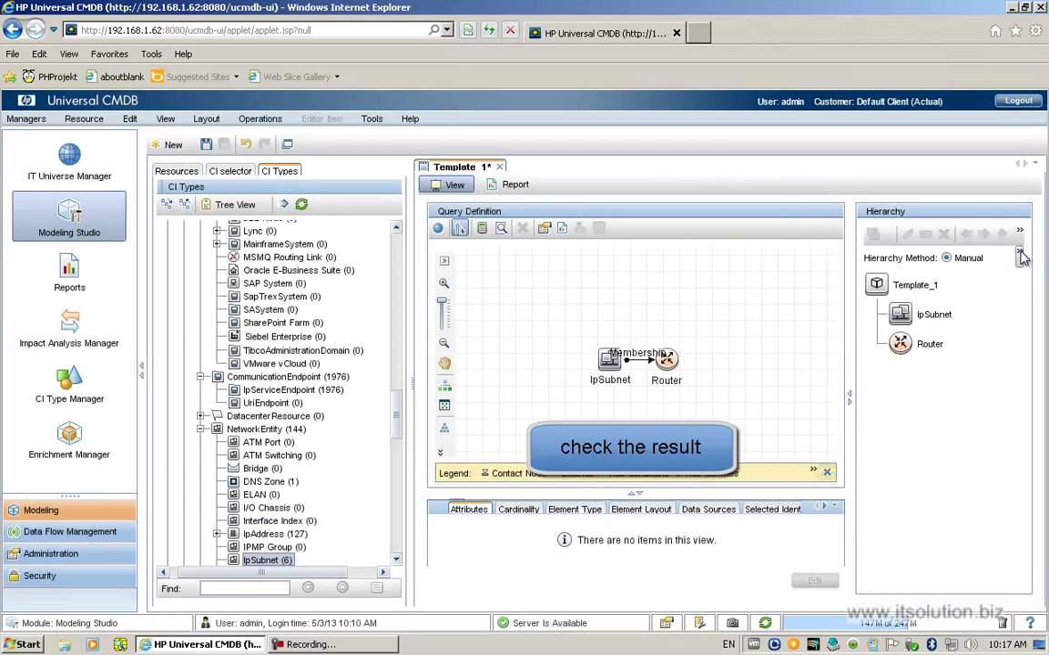
Switch the template's hierarchy method to the rule-based one and accept resetting the current folding definition.
click(1019, 254)
click(991, 278)
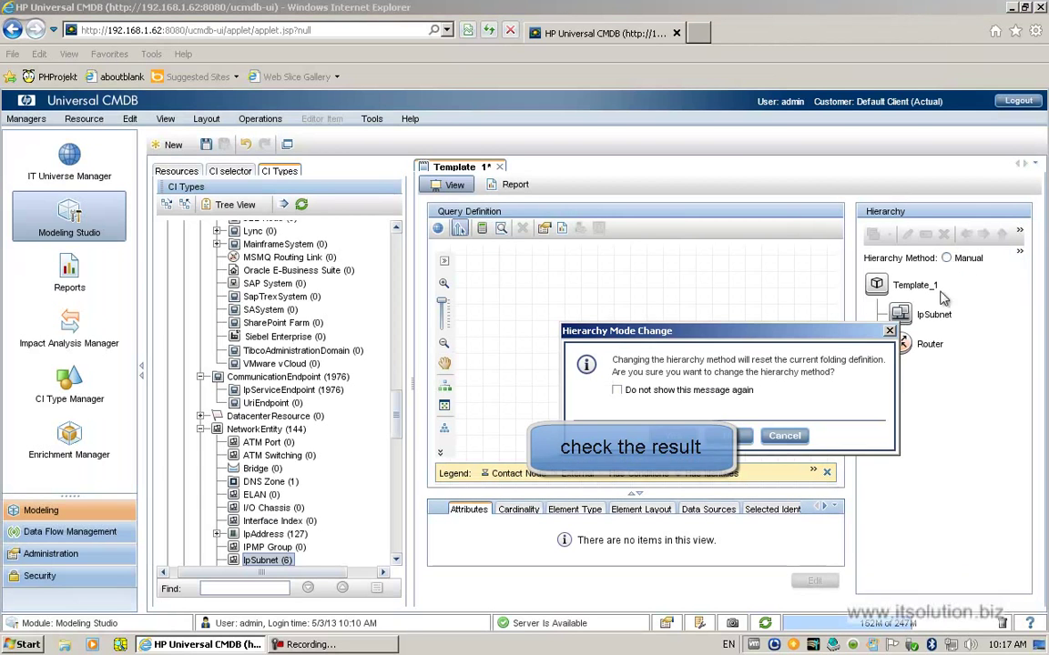
click(733, 436)
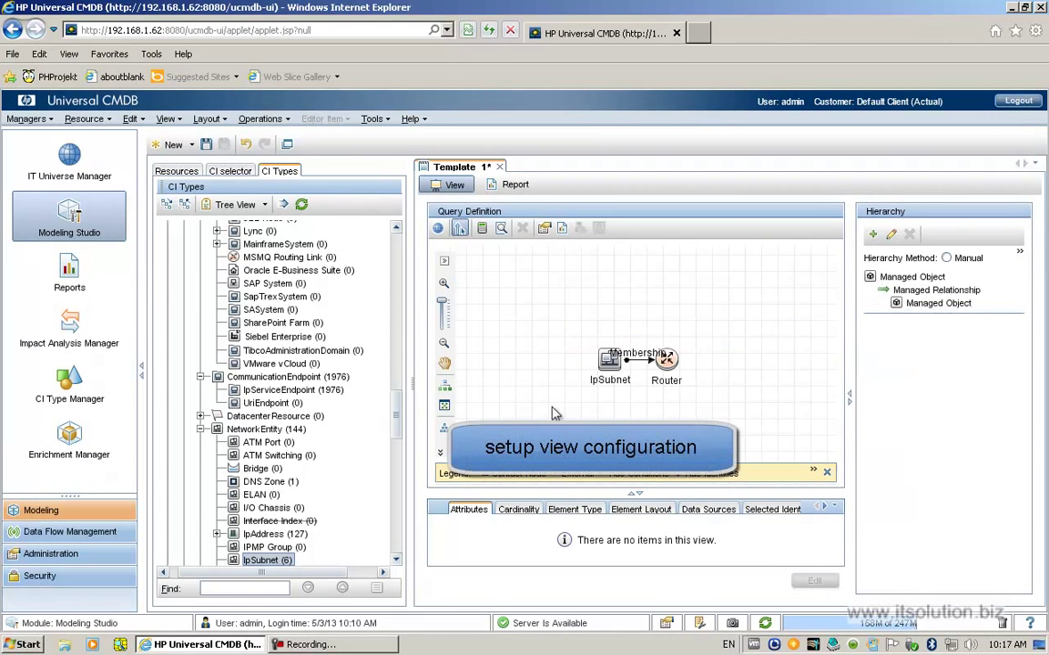
Preview the template's result and expand all three subnets to examine the routers nested under them.
click(481, 229)
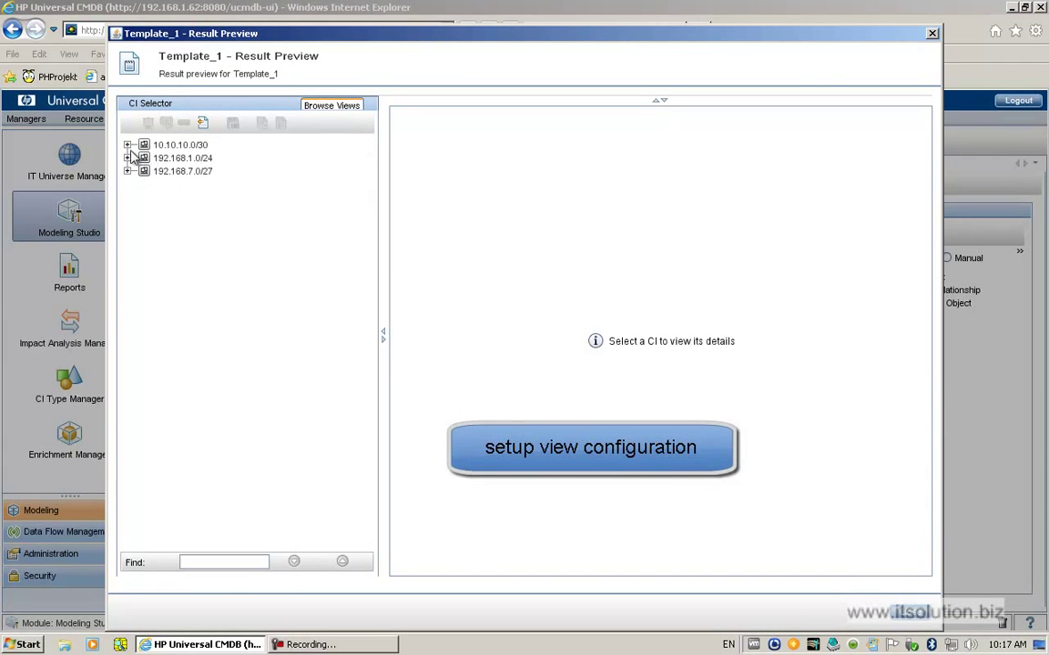
click(127, 144)
click(127, 171)
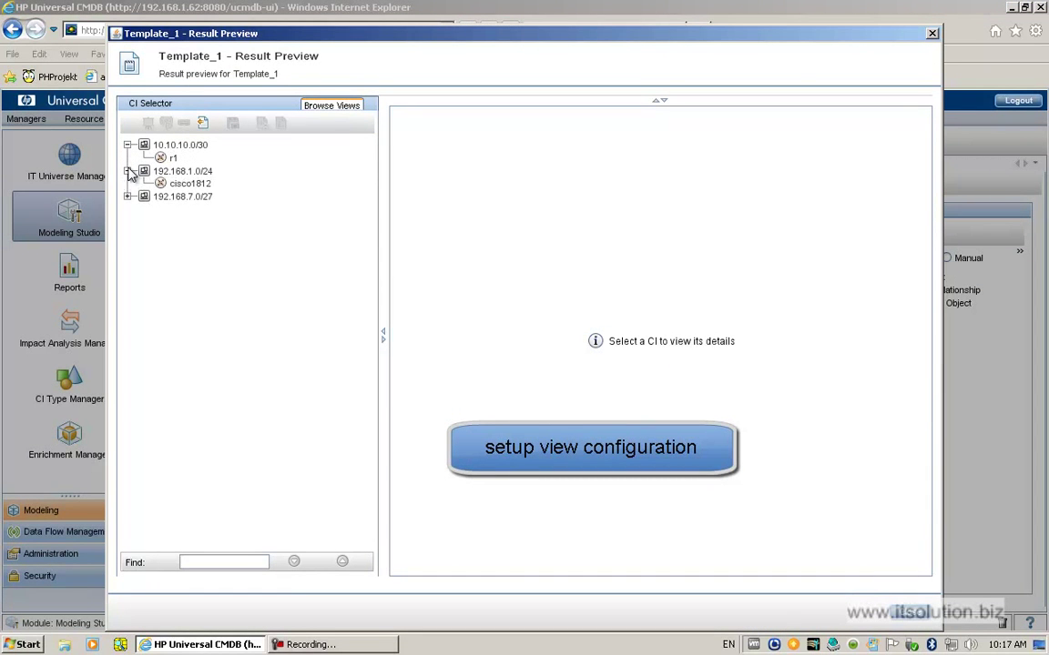
click(128, 197)
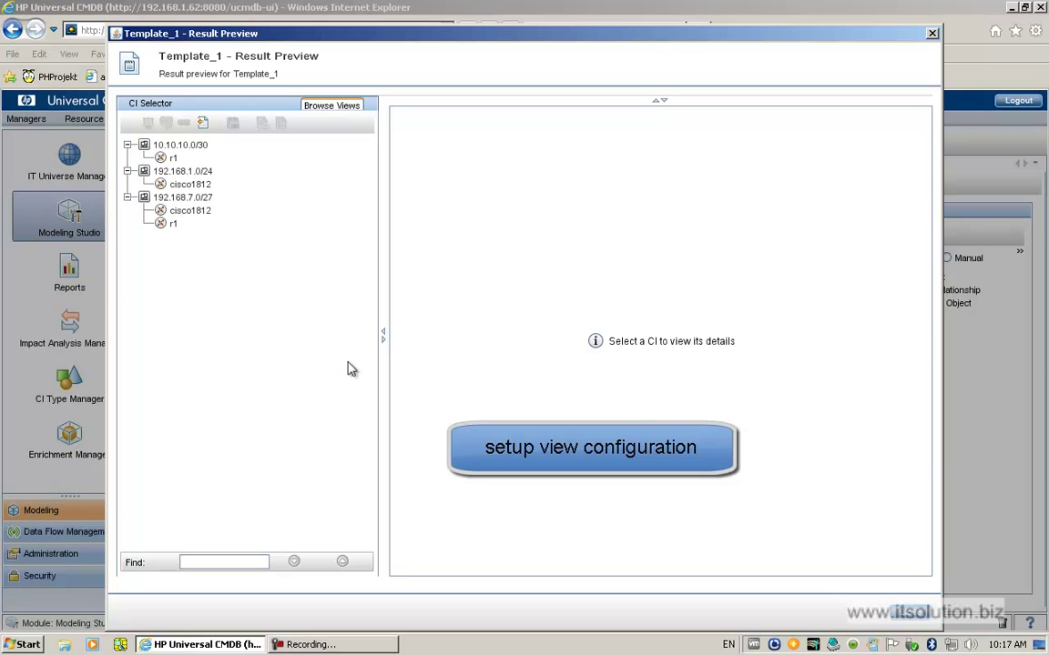
click(911, 615)
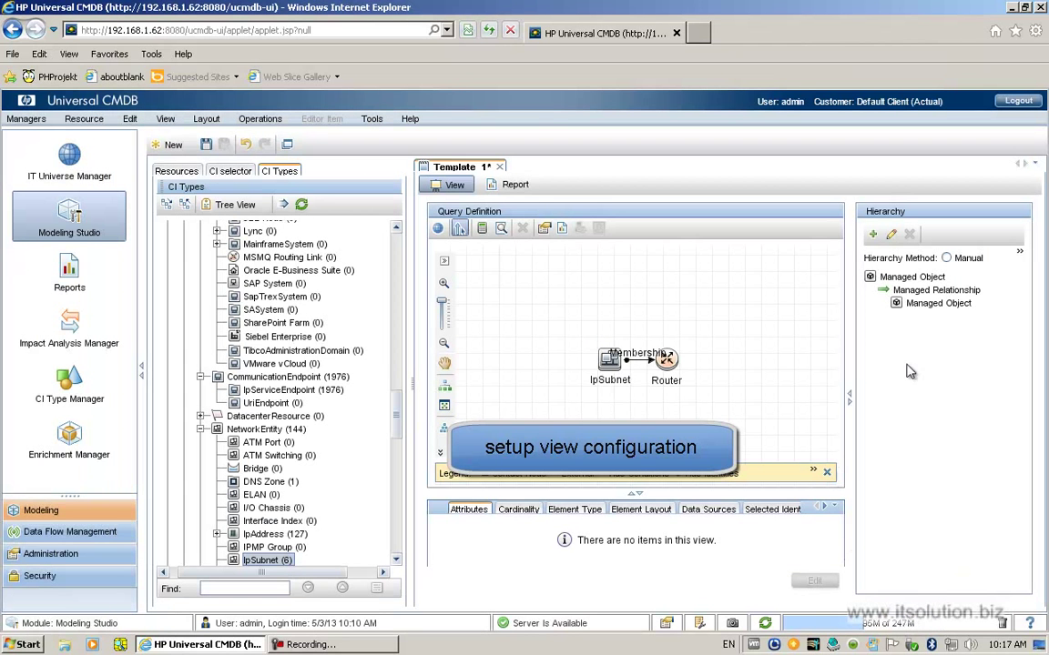
Reverse the relationship direction of the Managed Object hierarchy rule so that it points from target to source.
click(891, 234)
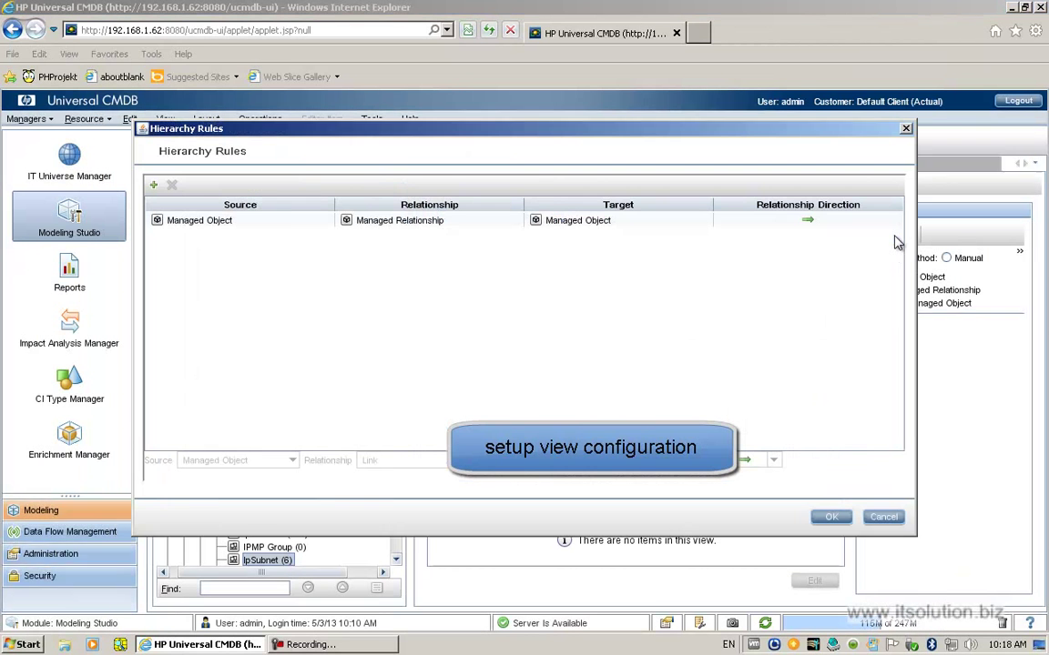
click(822, 227)
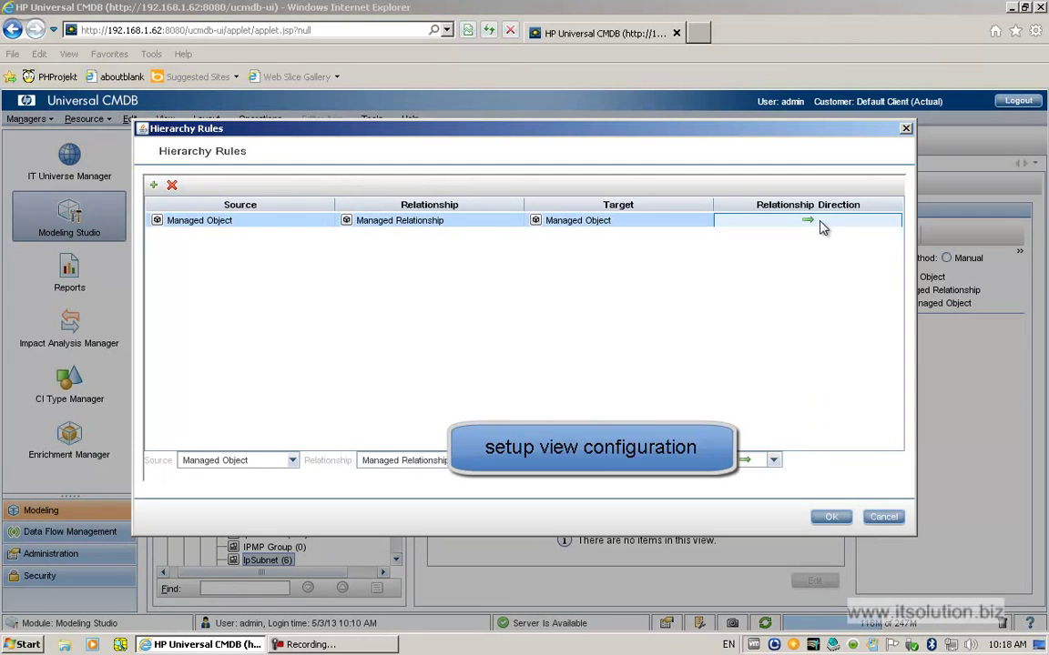
click(774, 463)
click(745, 490)
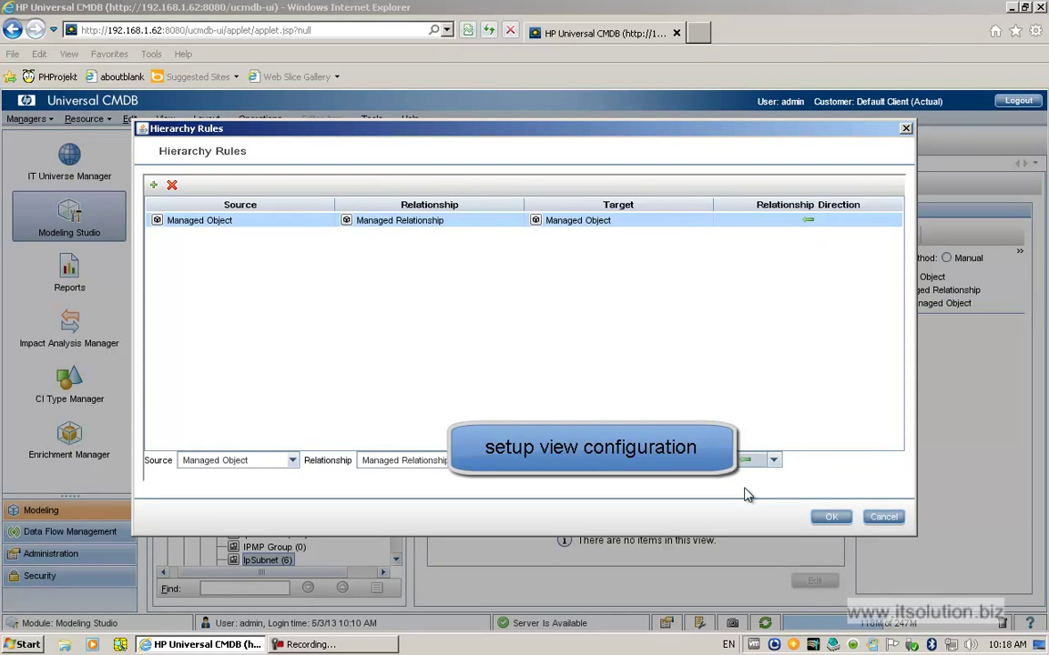
click(829, 517)
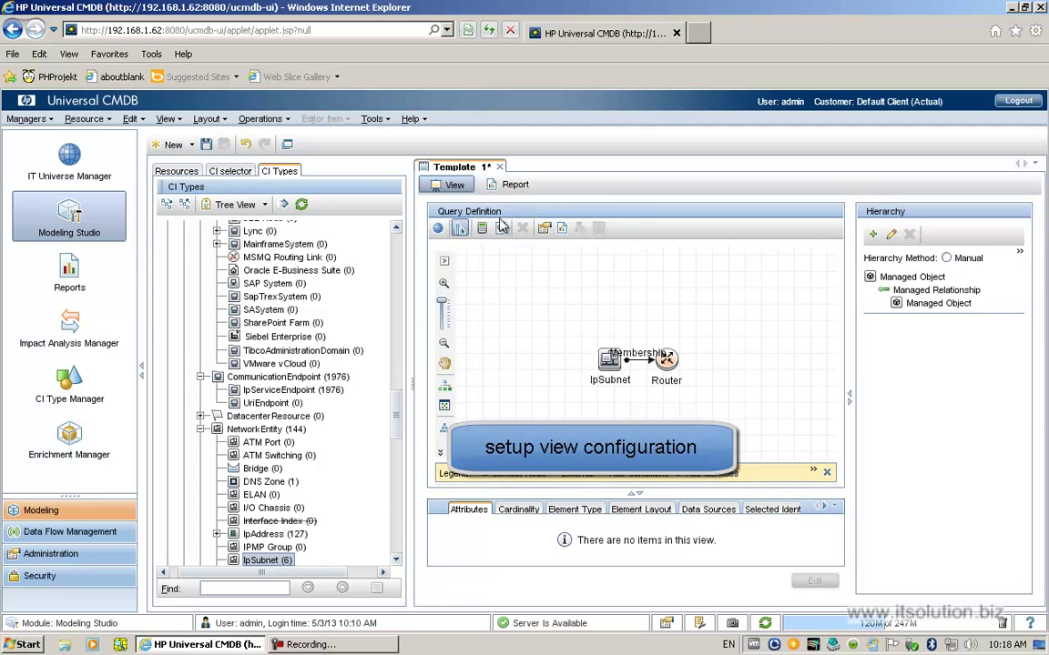
Preview the template's result again and expand the routers cisco1812 and r1 to examine their subnets.
click(501, 228)
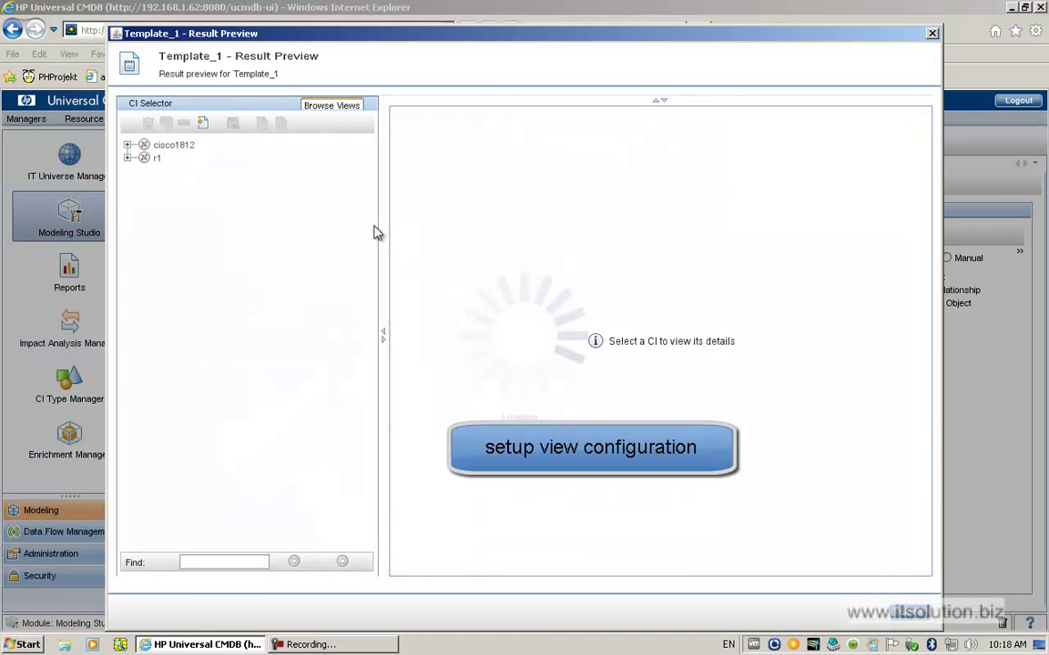
click(127, 145)
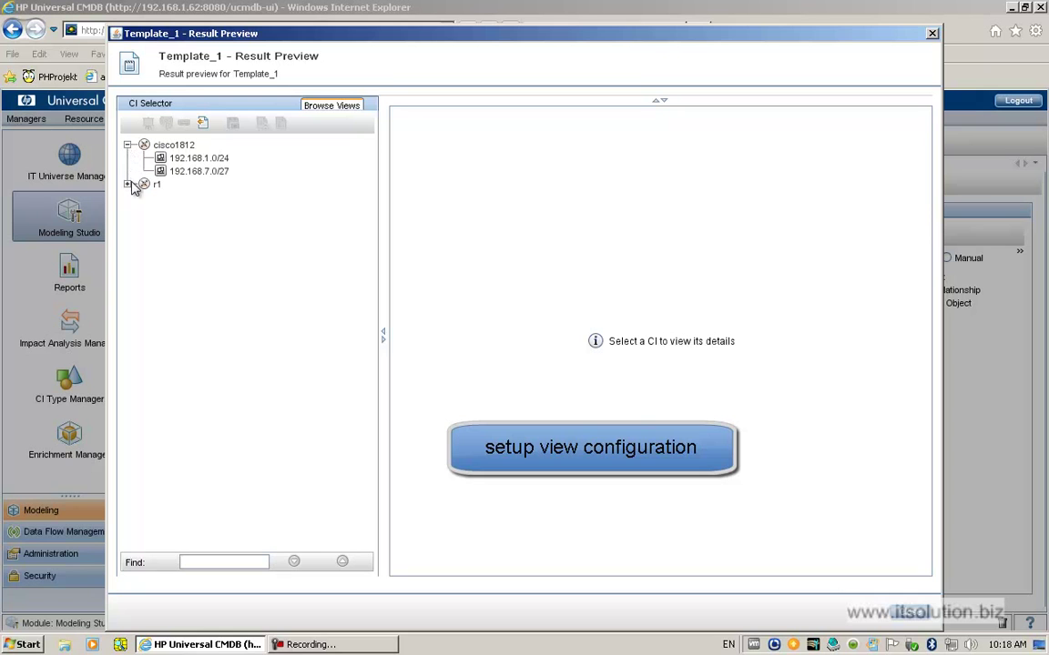
click(129, 184)
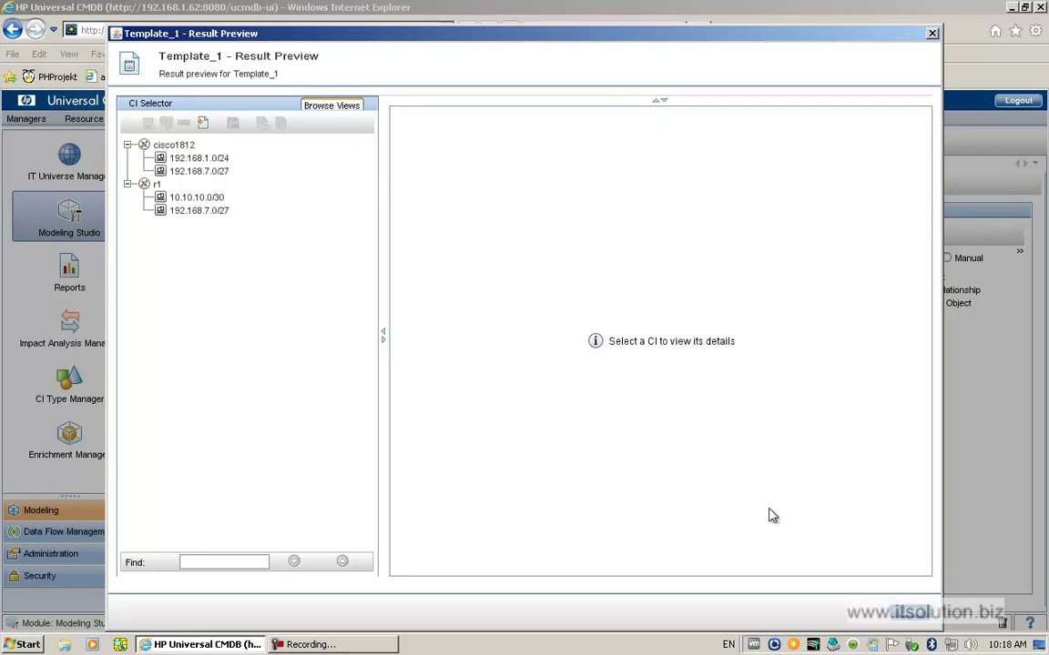
click(913, 618)
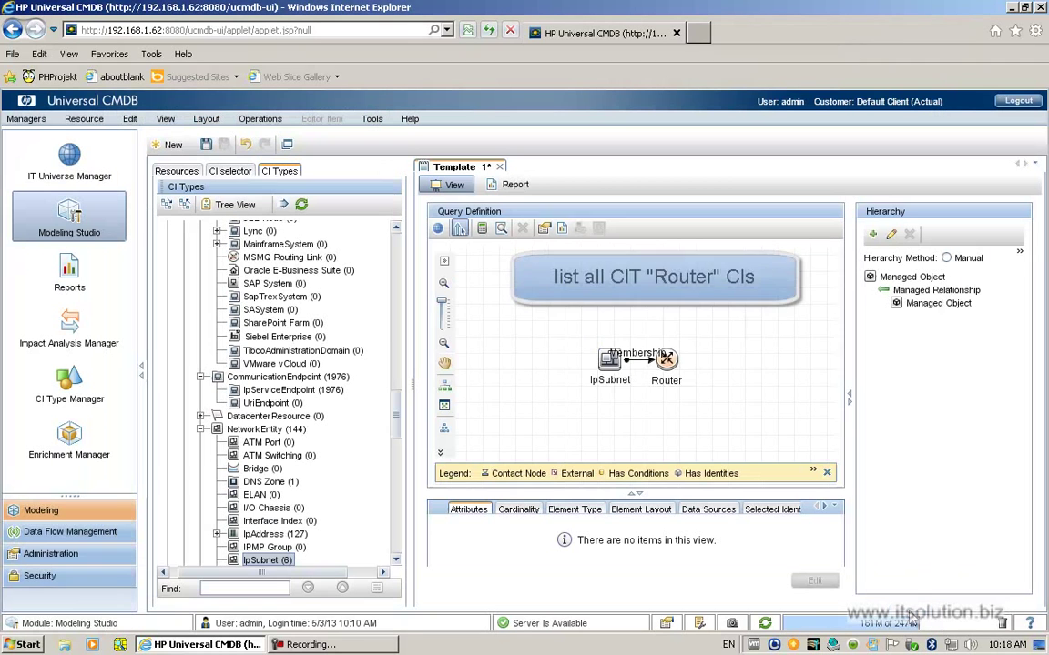
Show the Router node's element instances and examine the DiscoveredModel property of router r1.
right_click(661, 364)
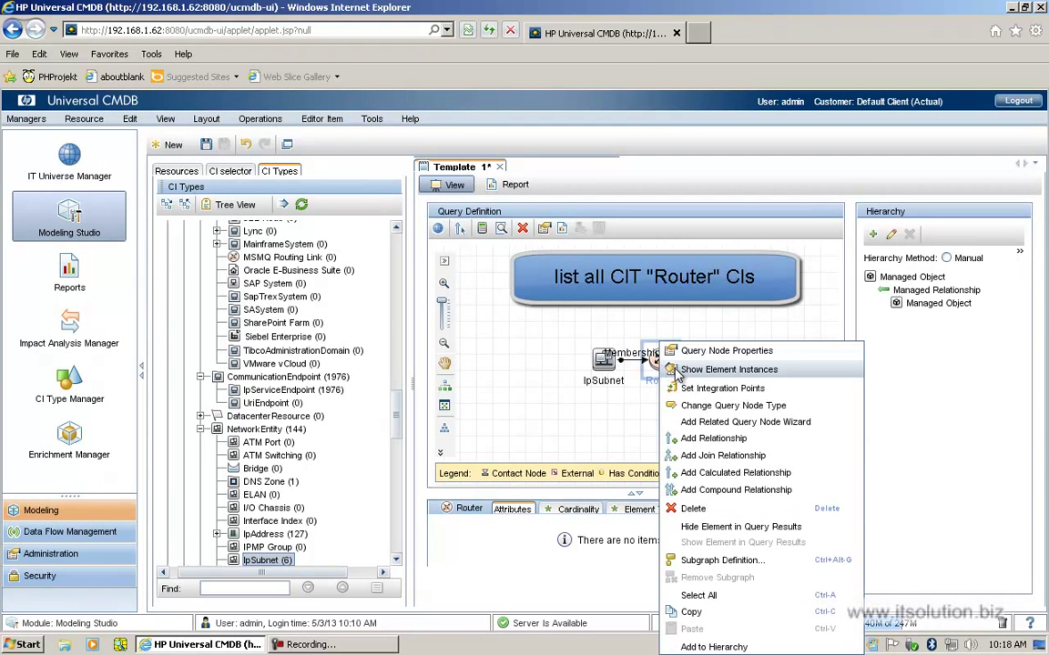
click(679, 371)
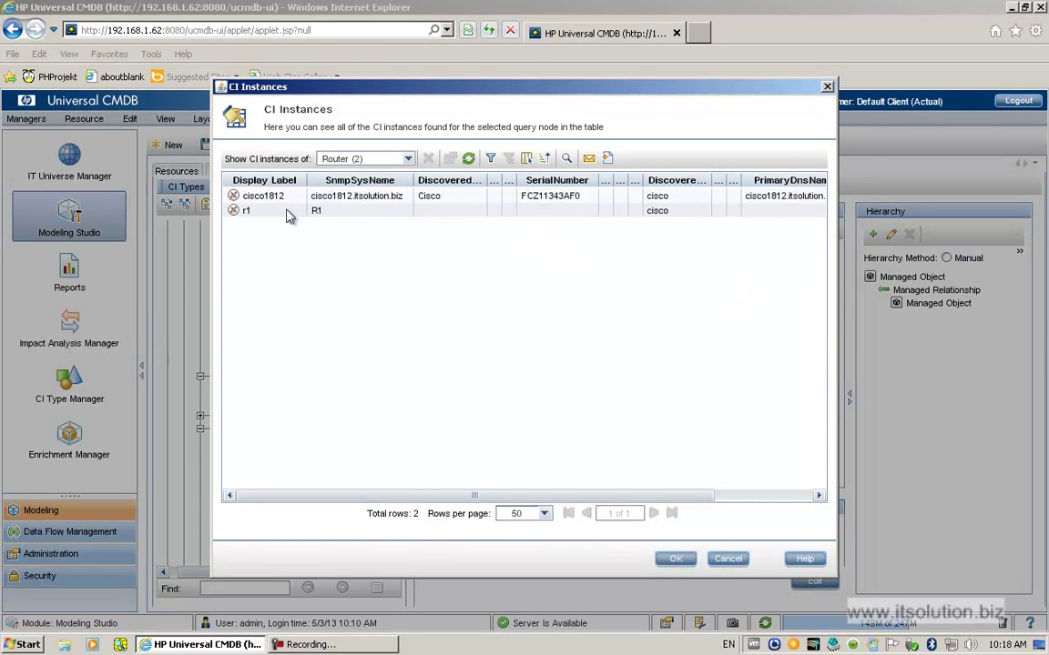
click(288, 213)
double_click(287, 213)
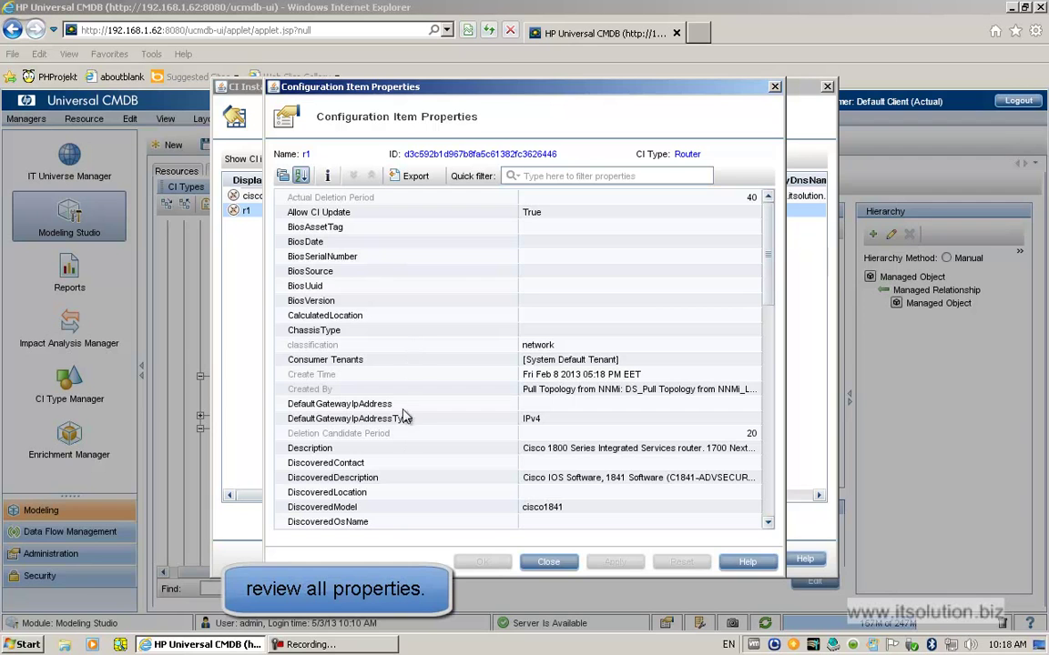
click(545, 510)
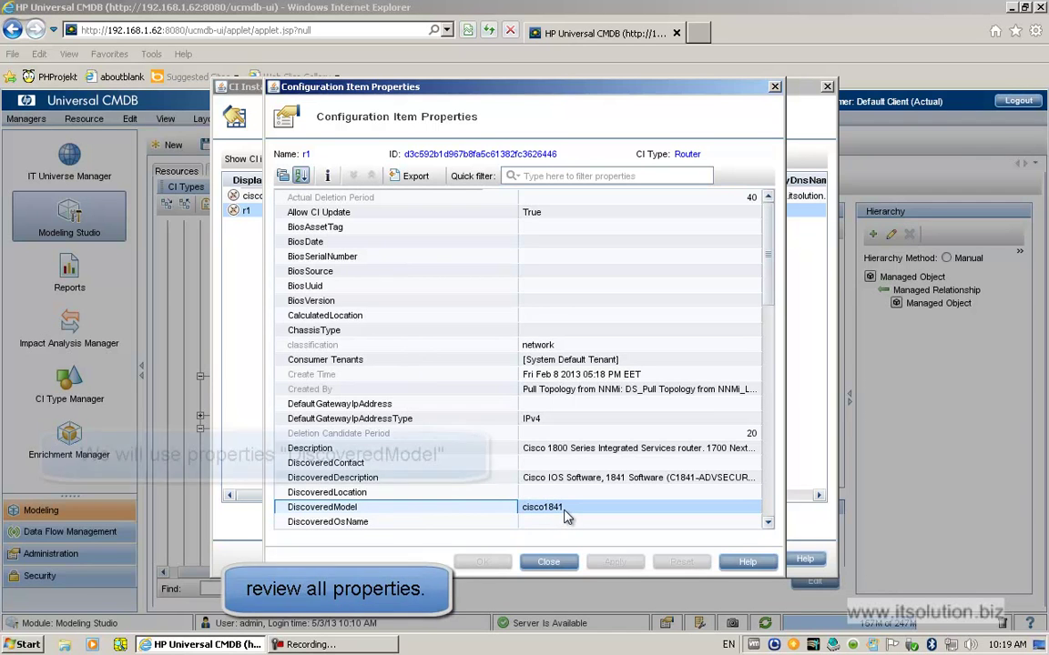
click(548, 561)
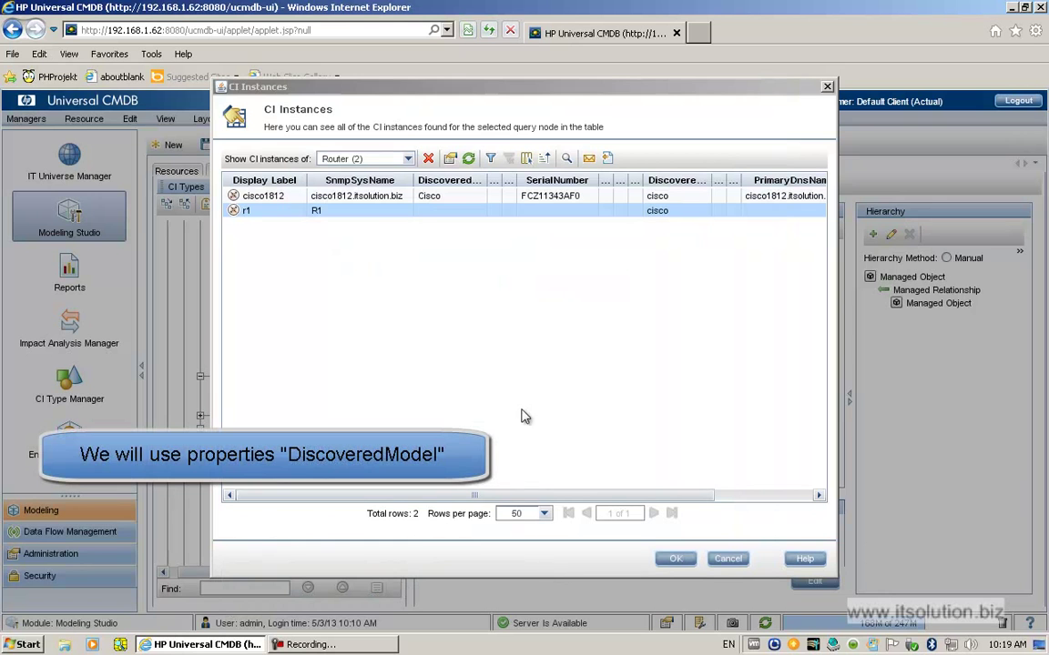
Open the properties of router cisco1812 and examine its DiscoveredModel value.
click(263, 196)
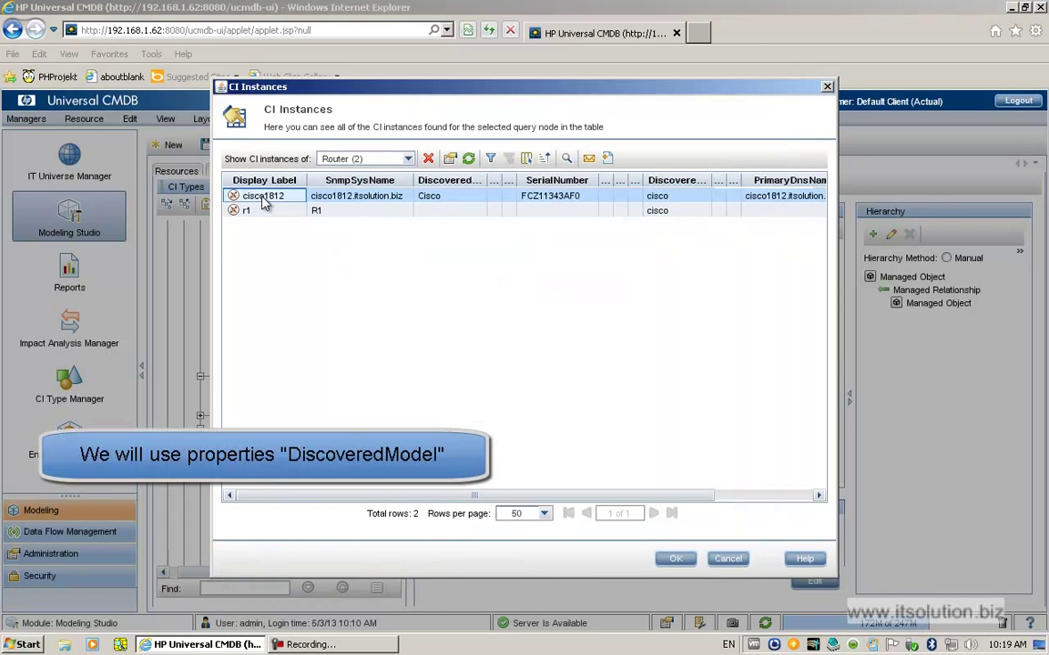
double_click(264, 199)
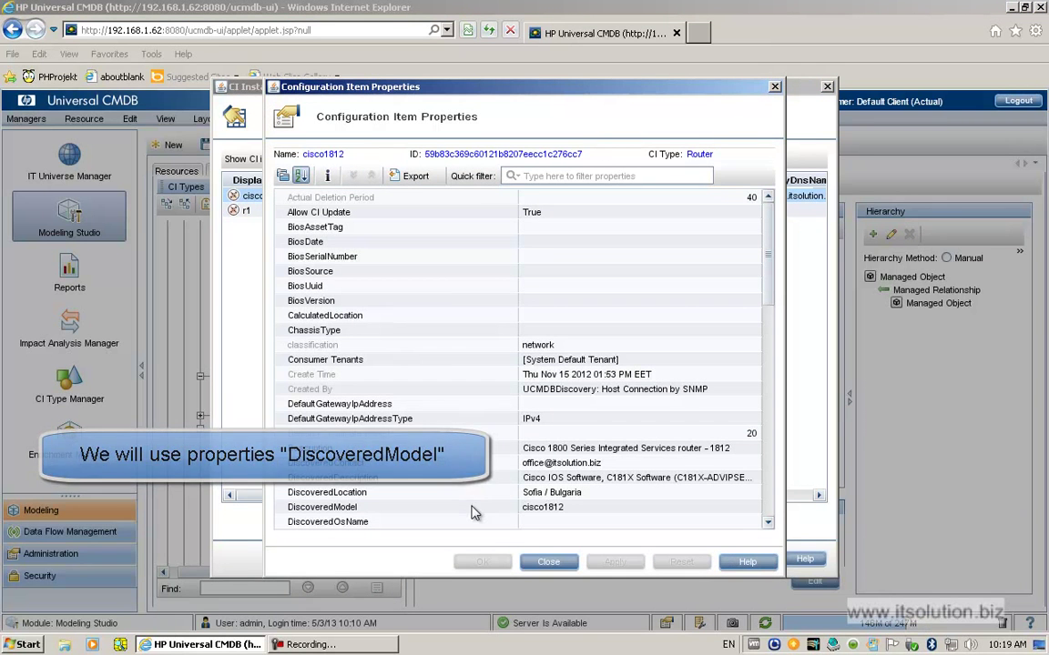
click(437, 507)
click(544, 562)
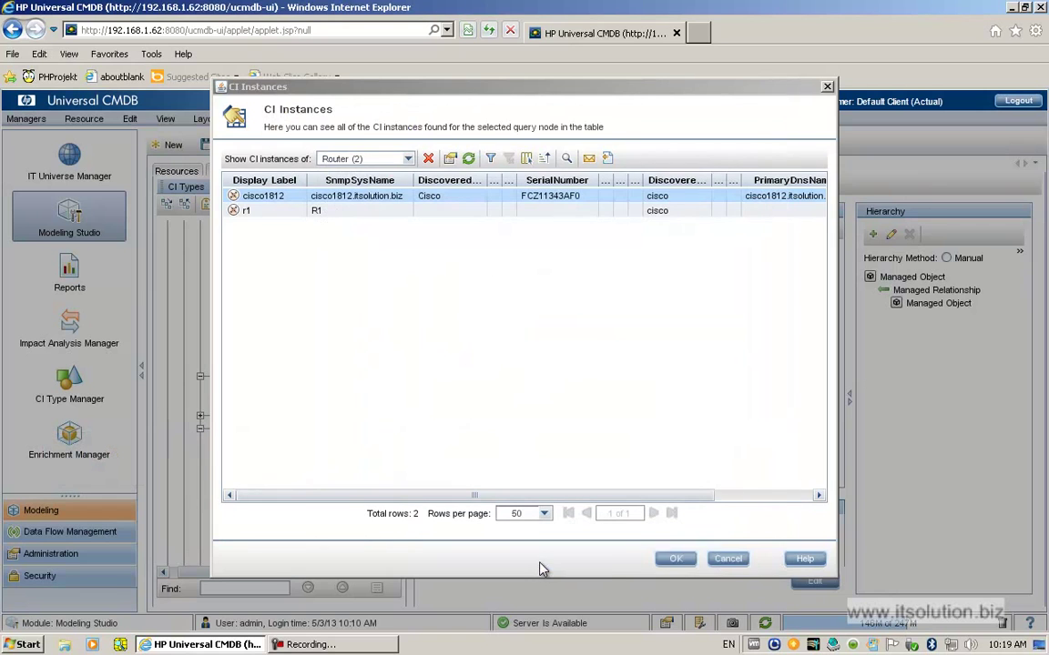
Close the element instances and add an attribute criterion on DiscoveredModel to the Router query node.
click(667, 557)
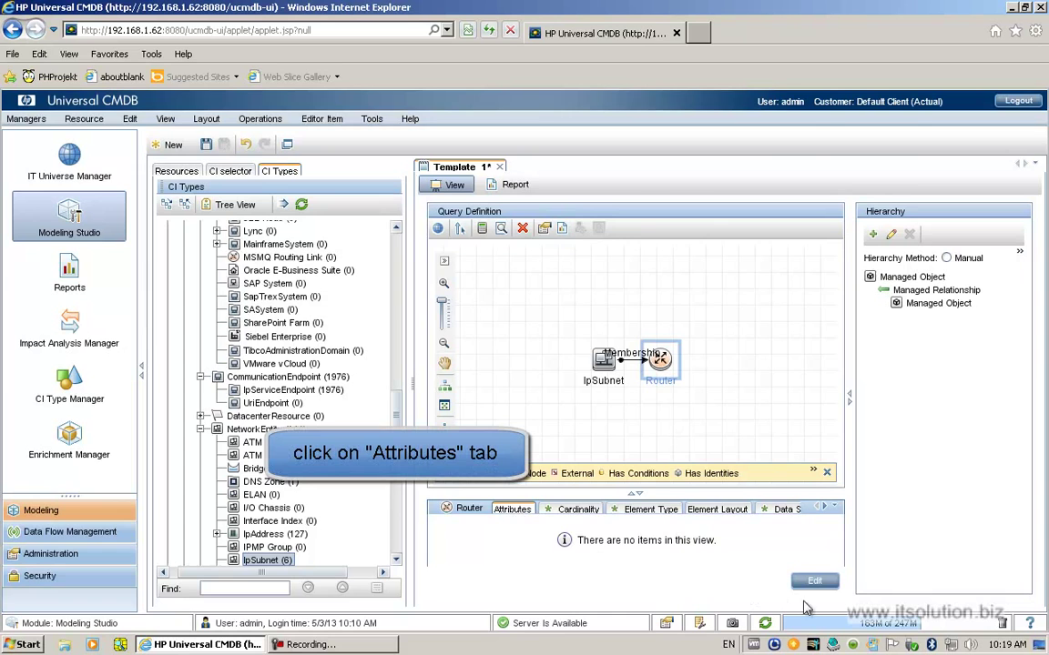
click(813, 581)
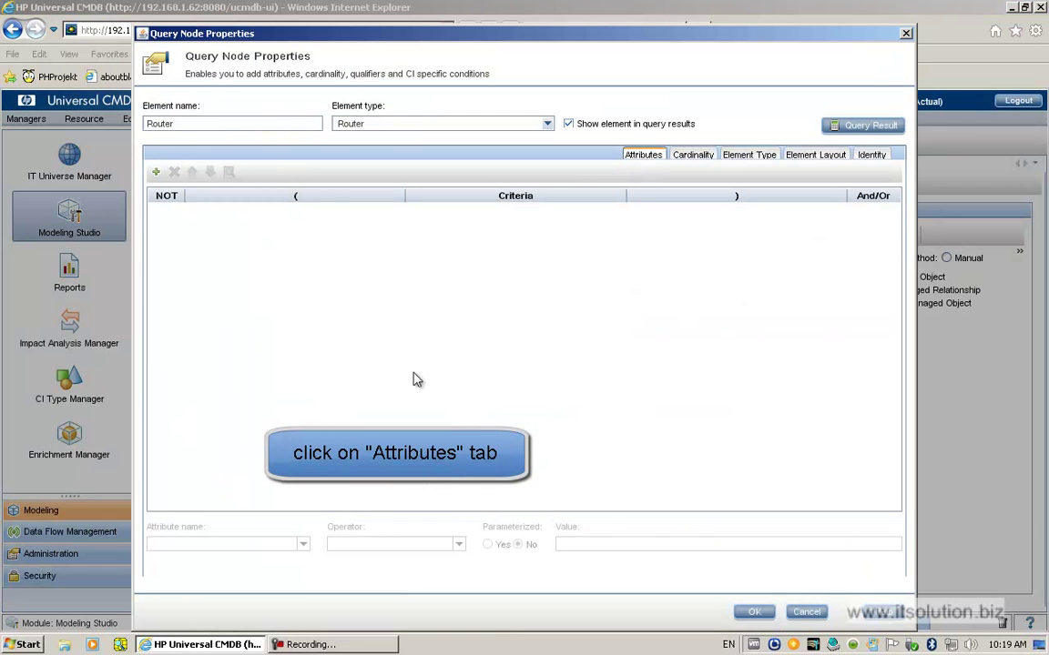
click(156, 173)
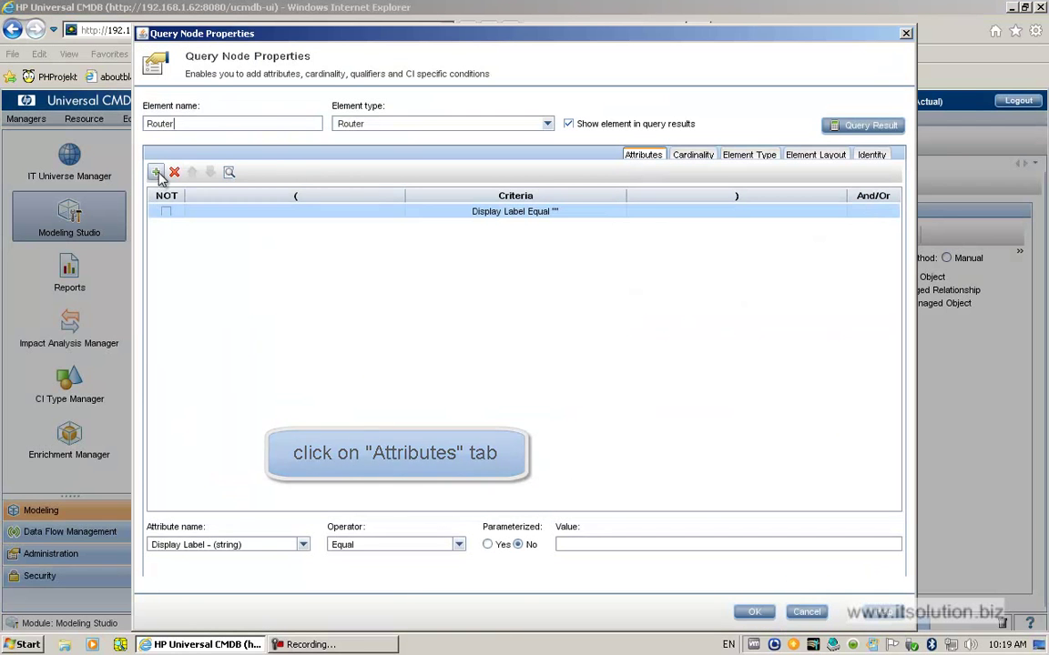
click(302, 546)
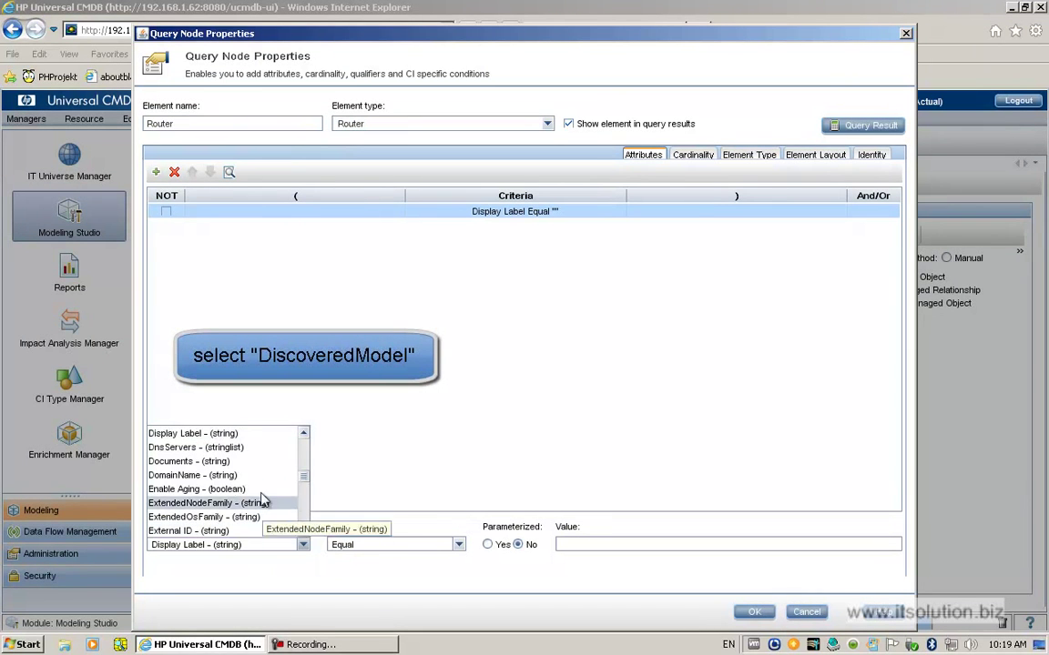
scroll(250, 480, down, 3)
scroll(250, 479, up, 4)
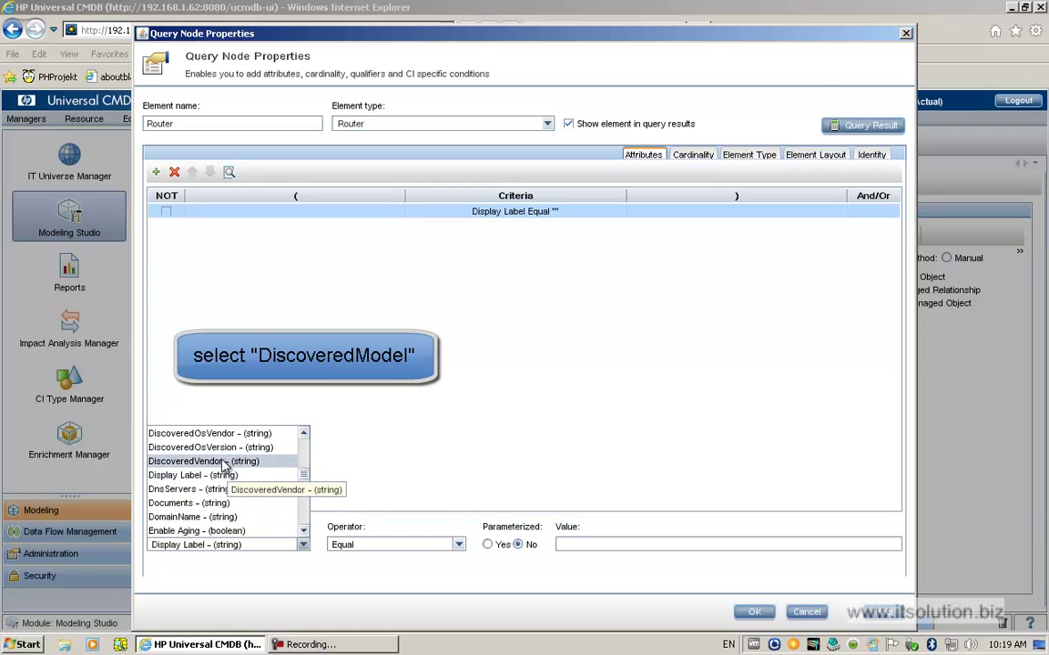
scroll(218, 460, up, 2)
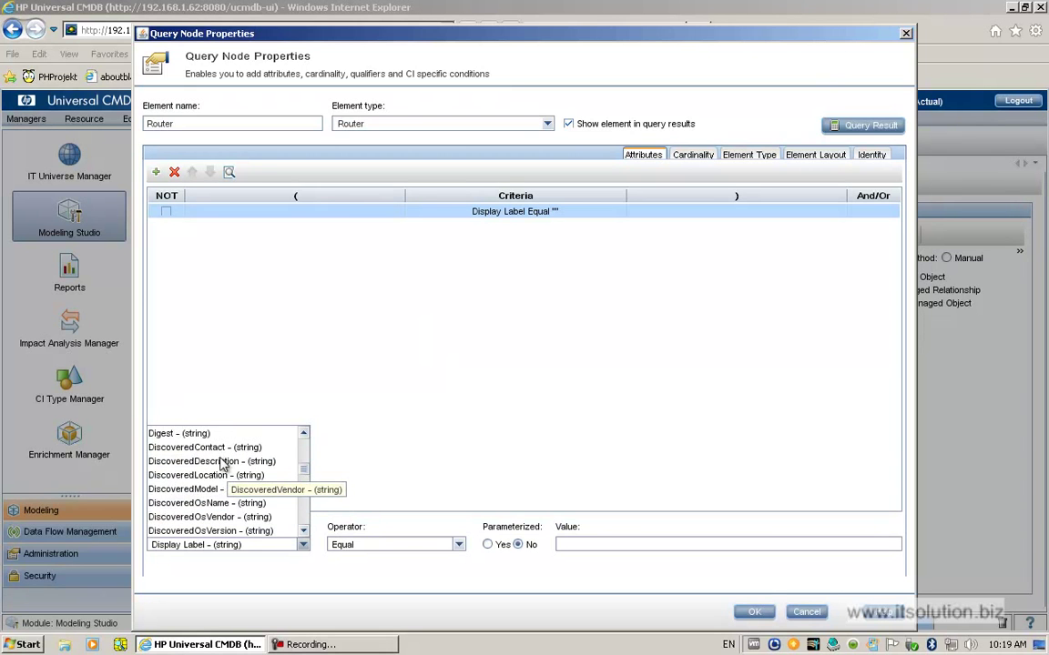
click(211, 489)
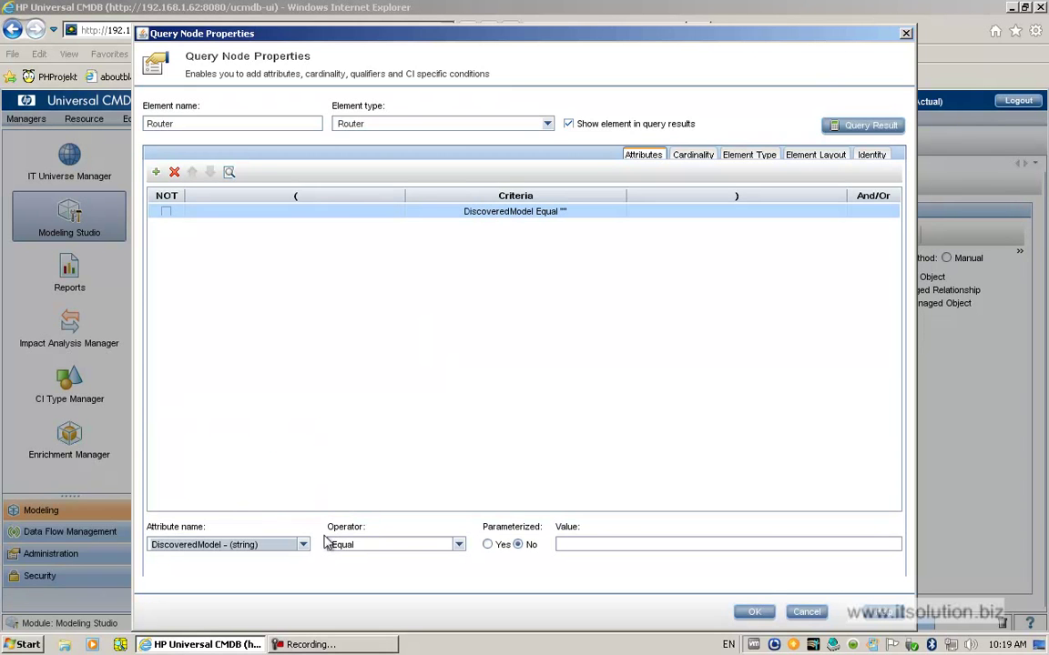
Set the DiscoveredModel criterion's operator to Like (Use '%') and parameterize it with the parameter name "Enter Router Model".
click(420, 549)
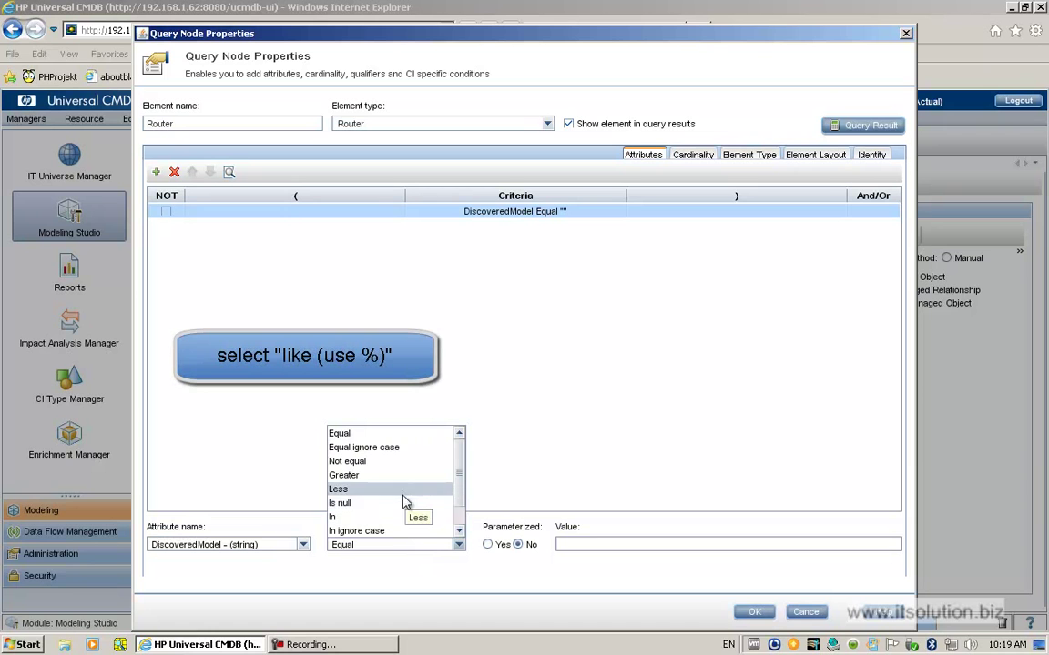
scroll(409, 522, down, 1)
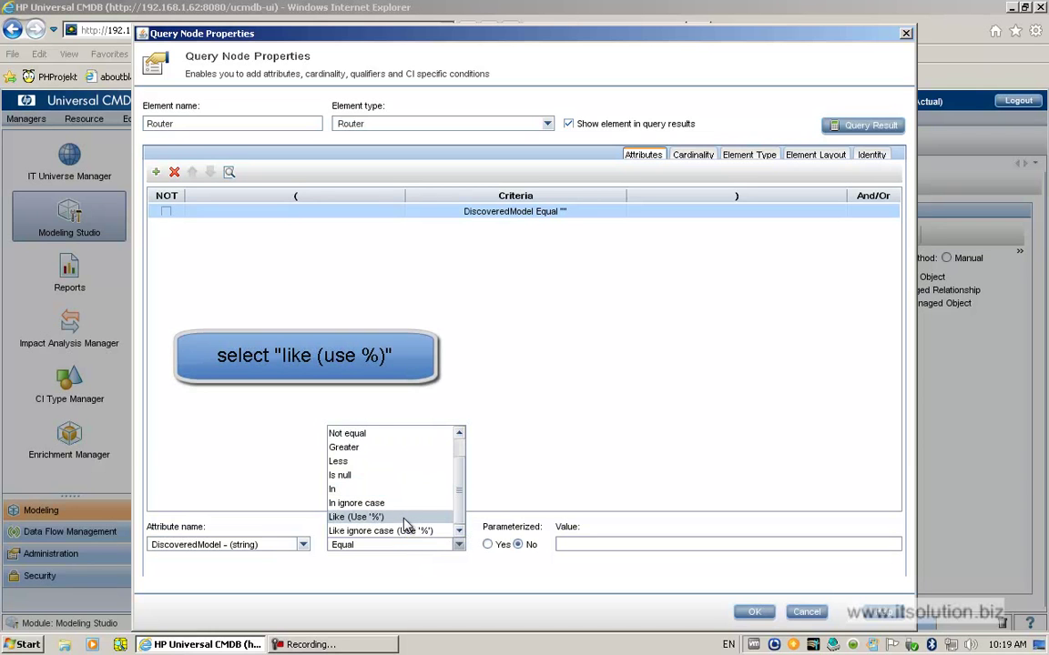
click(404, 518)
click(487, 546)
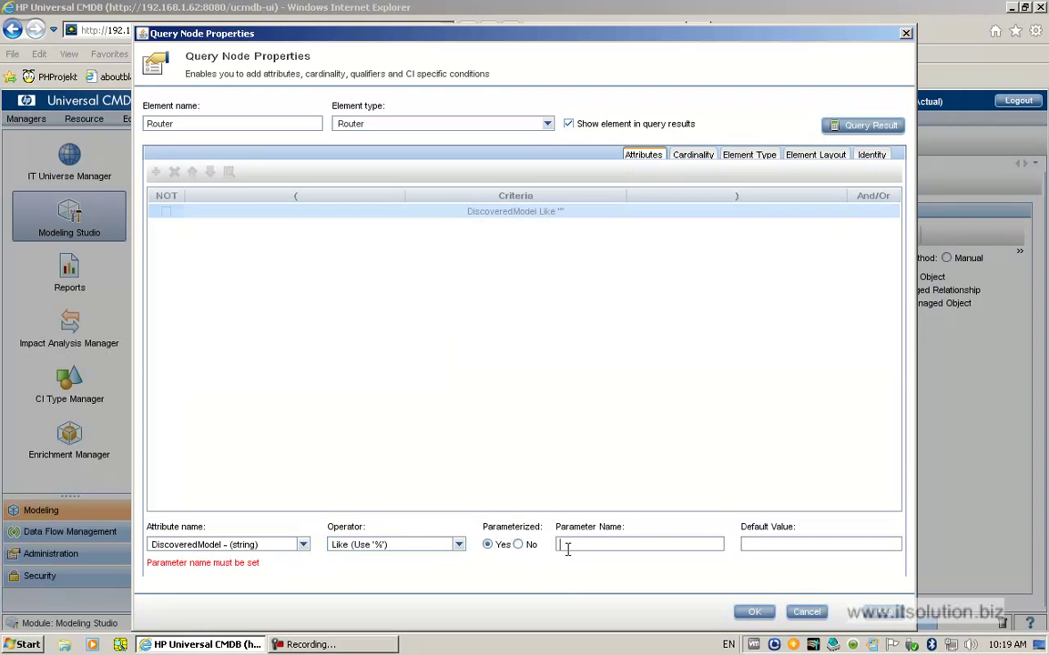
text(Enter Router Model)
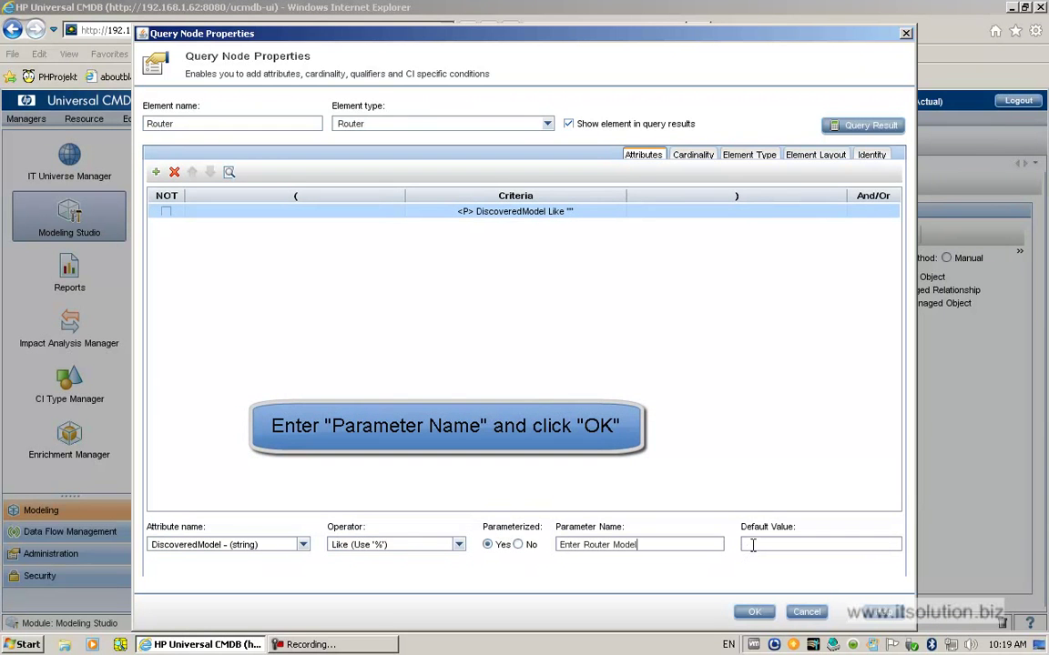
click(754, 612)
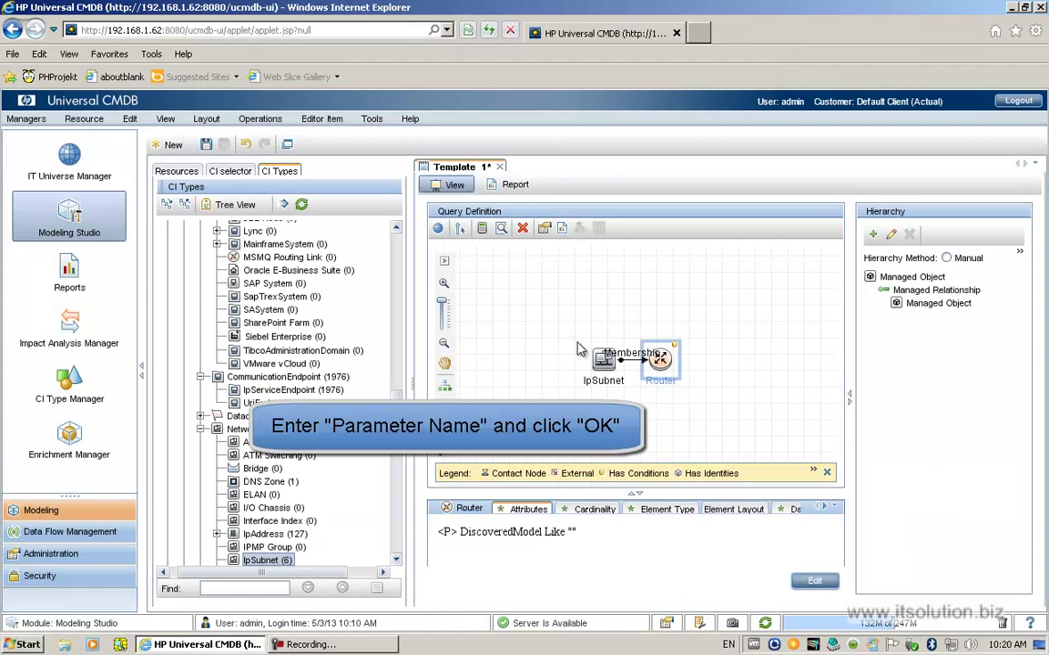
Save the template as Template_1 in a new folder named Template, created inside the ITsolution folder.
click(206, 146)
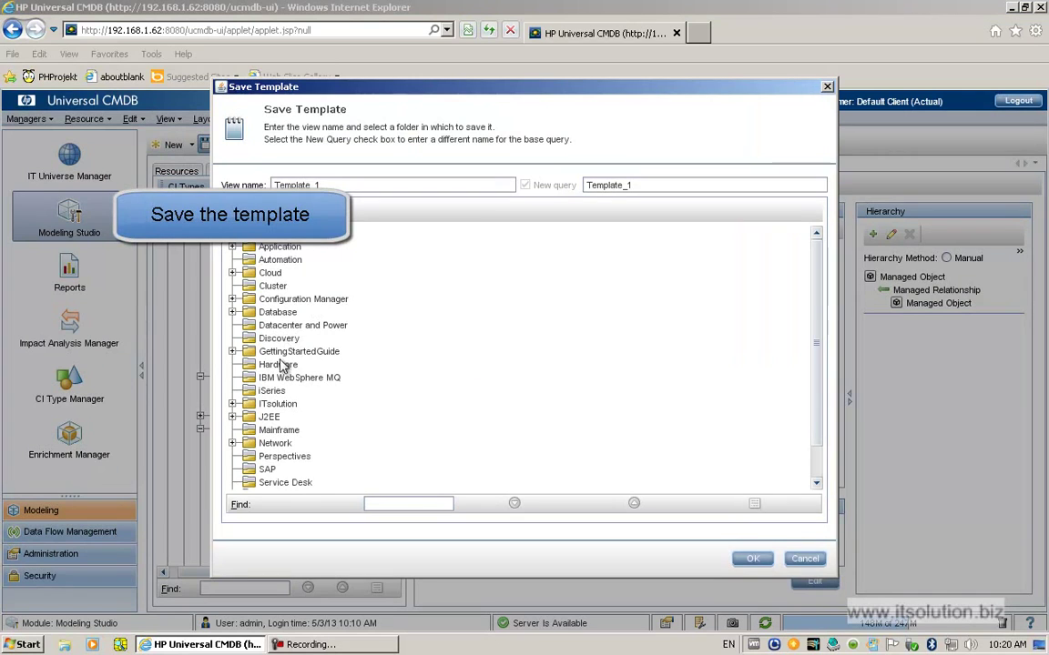
scroll(275, 425, down, 1)
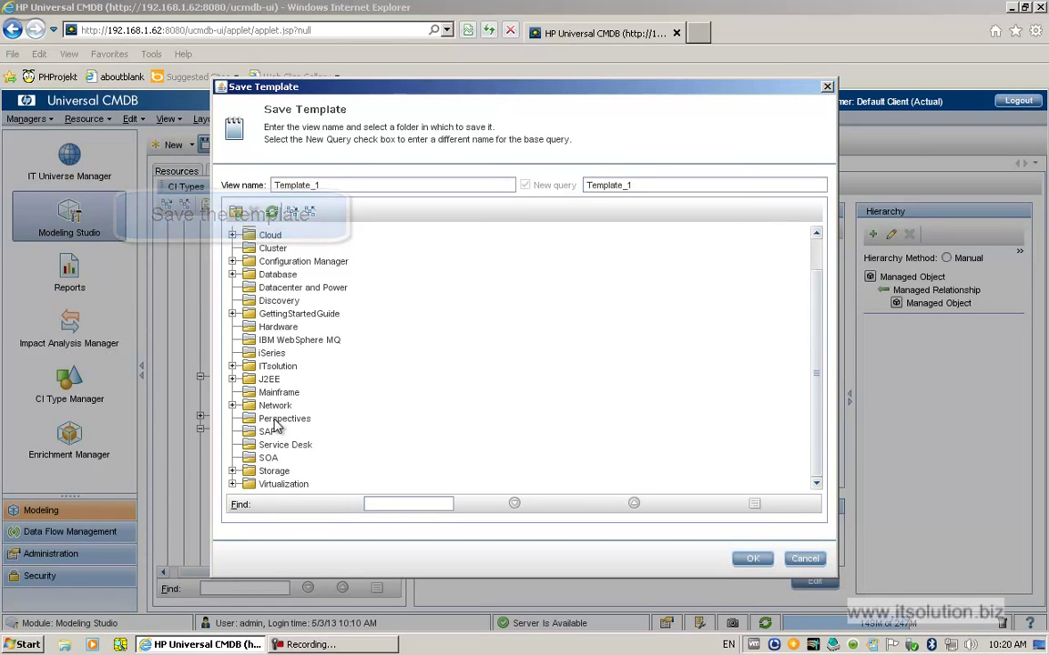
click(260, 370)
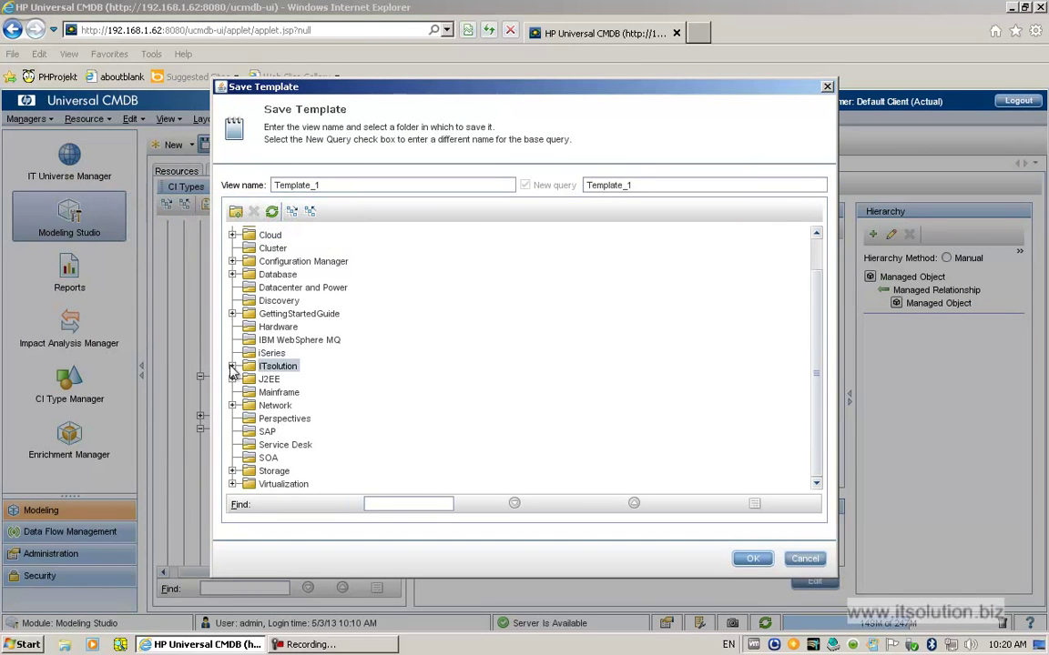
click(232, 367)
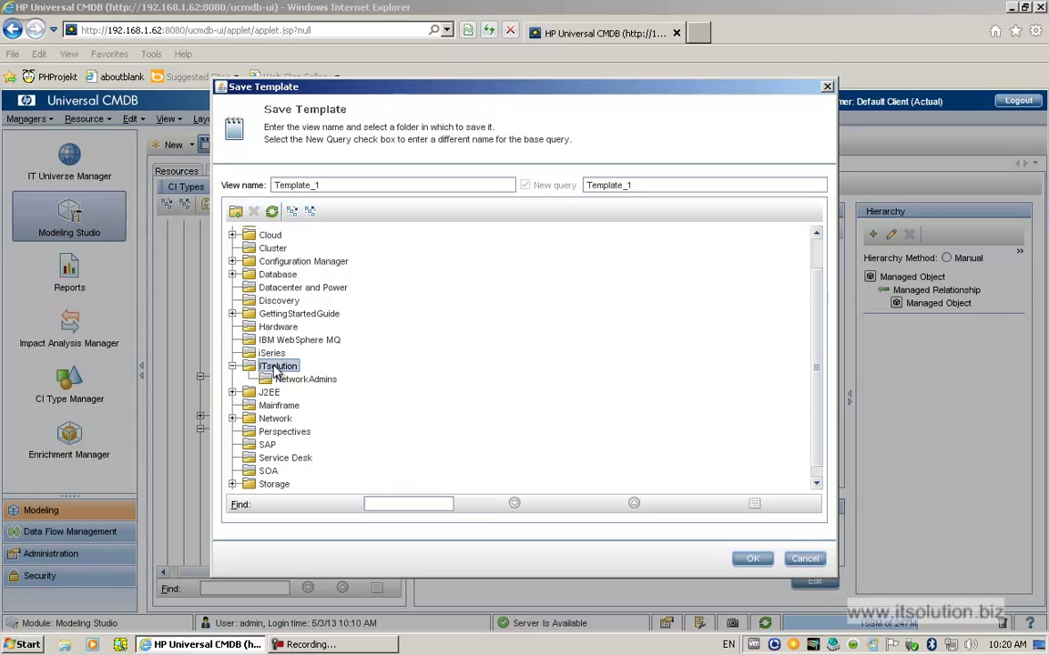
click(236, 211)
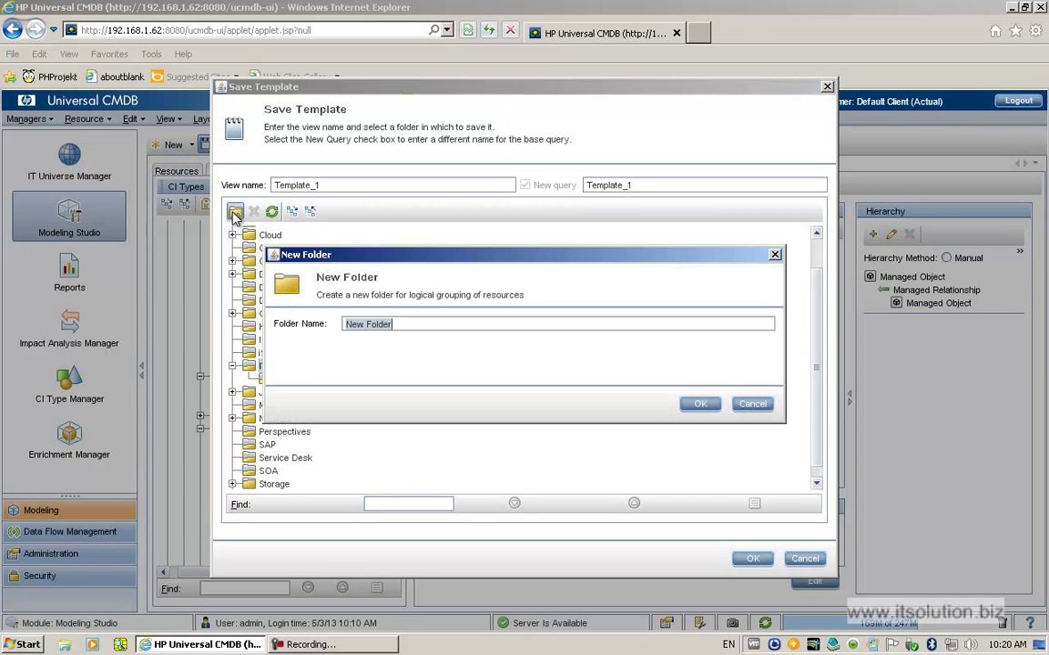
double_click(432, 328)
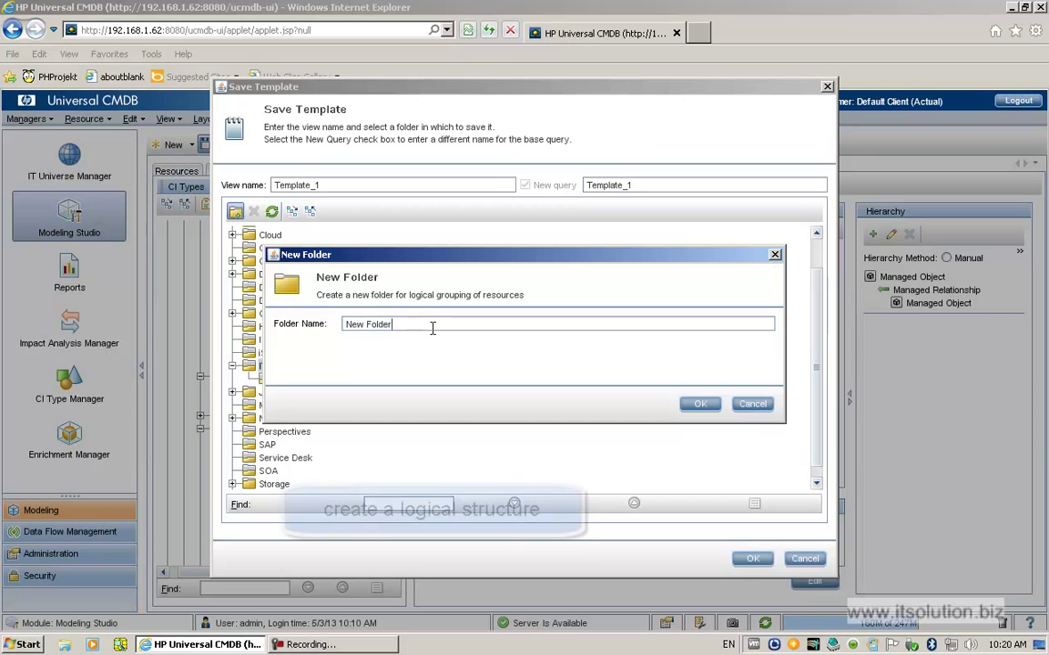
drag(428, 328, 343, 328)
text(Template)
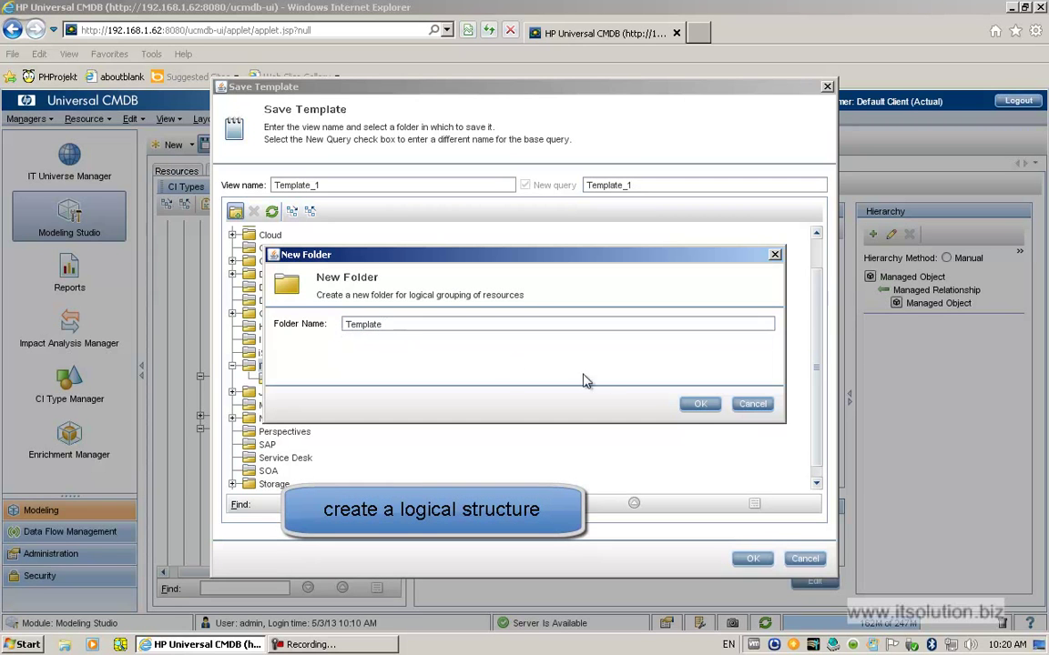
click(707, 407)
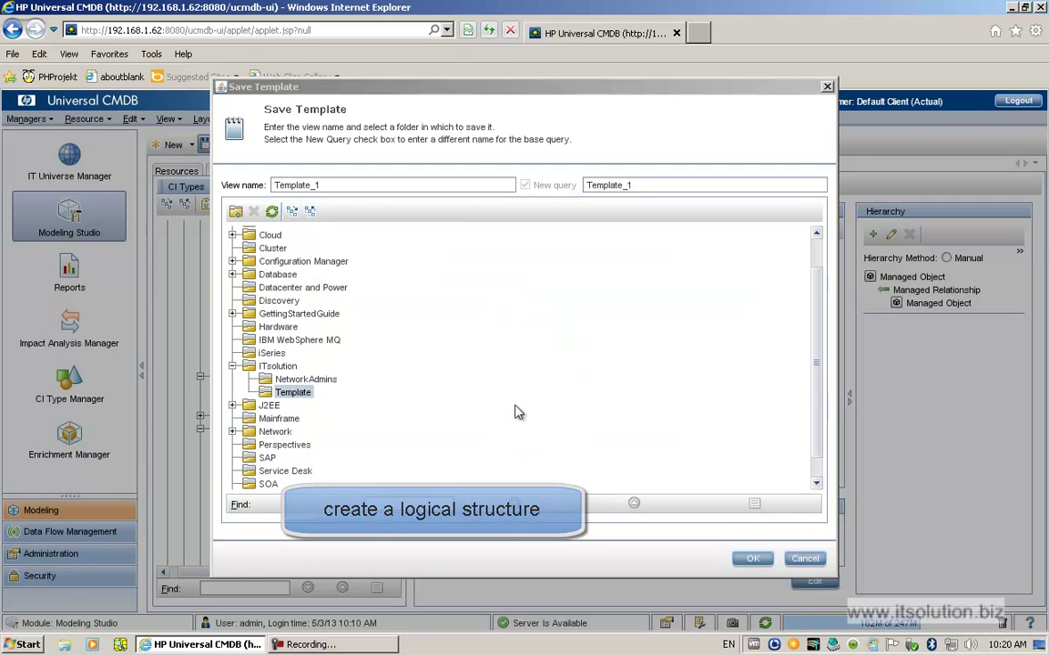
click(337, 184)
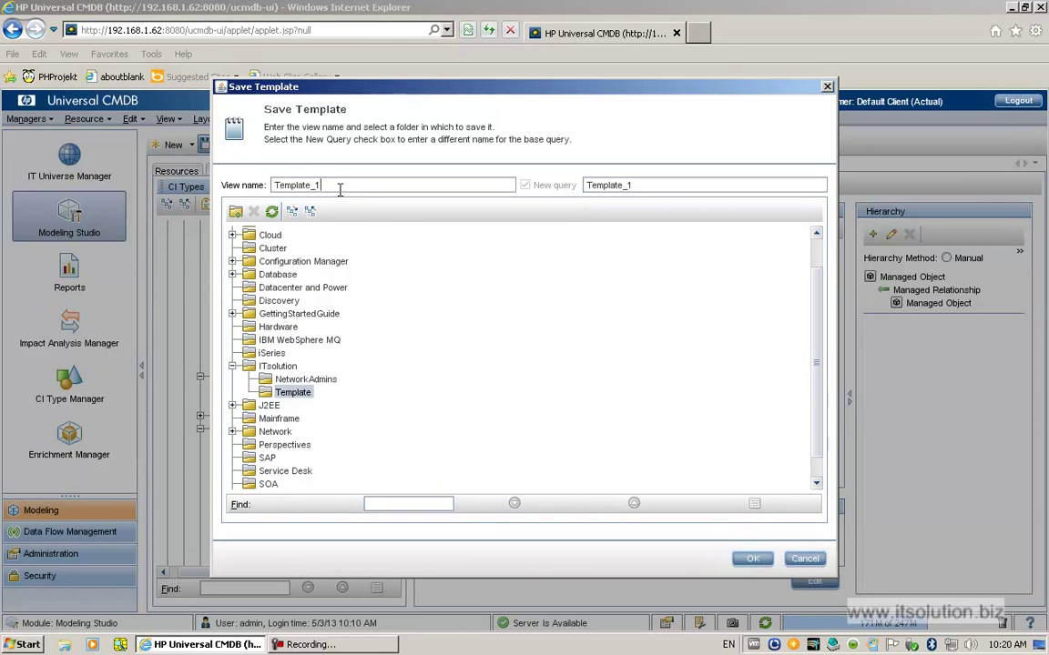
click(754, 559)
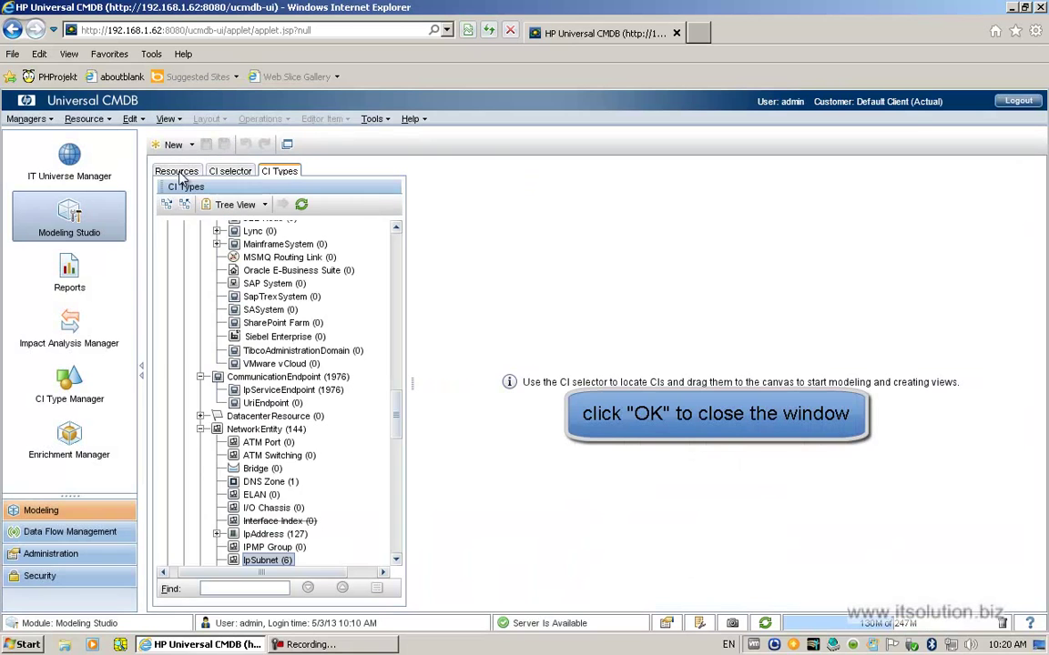
Open Template_1 from the ITsolution > Template resource folder and examine the Router node's attribute condition.
click(179, 172)
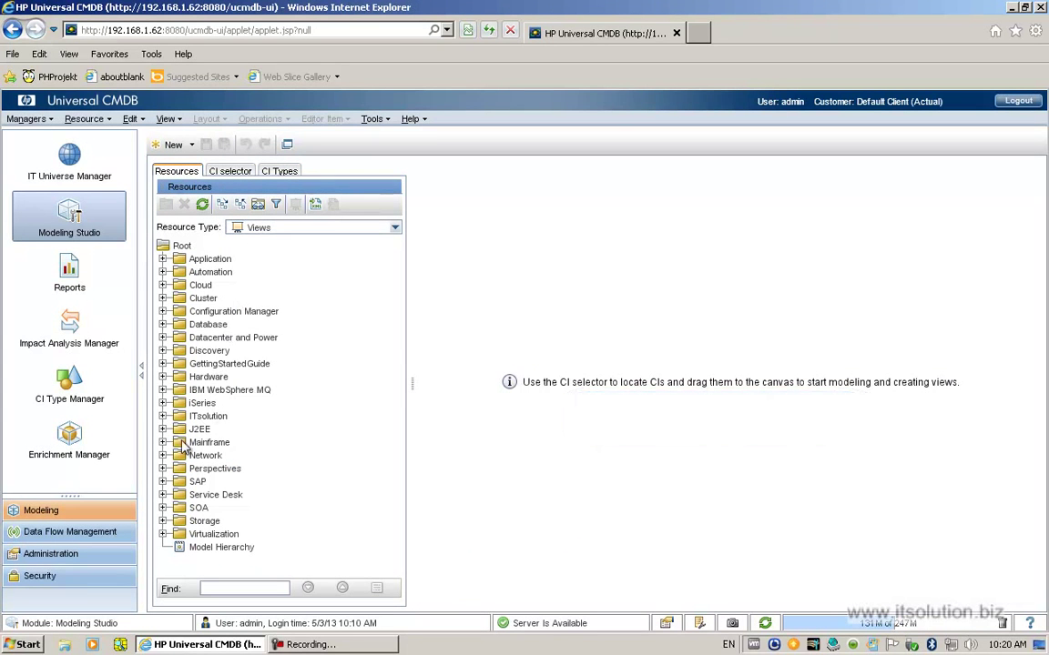
click(164, 416)
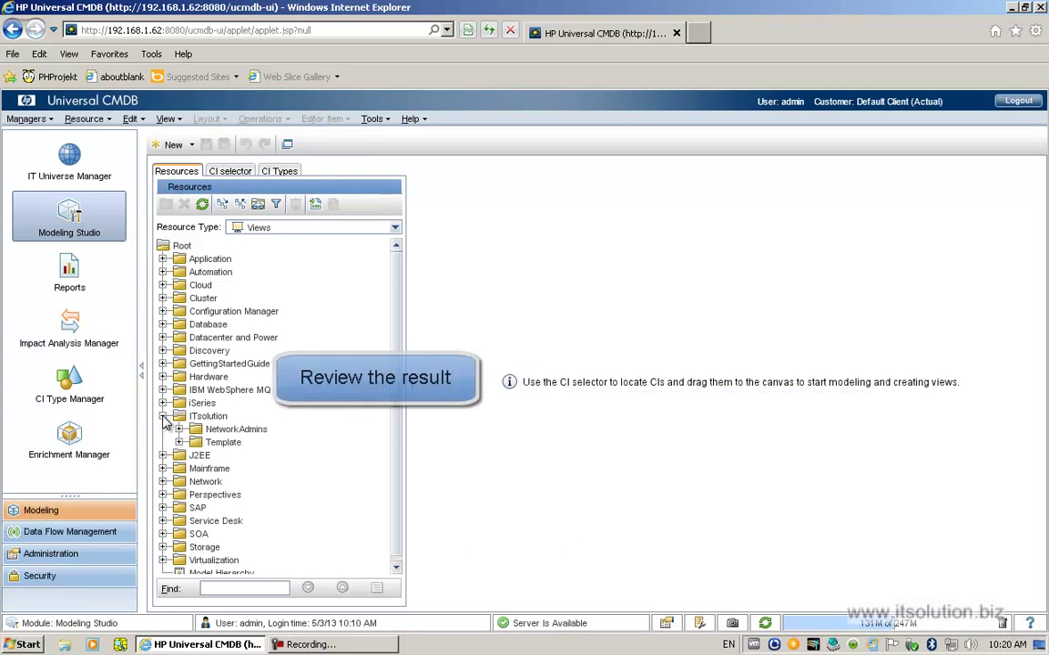
click(179, 442)
click(237, 457)
double_click(239, 459)
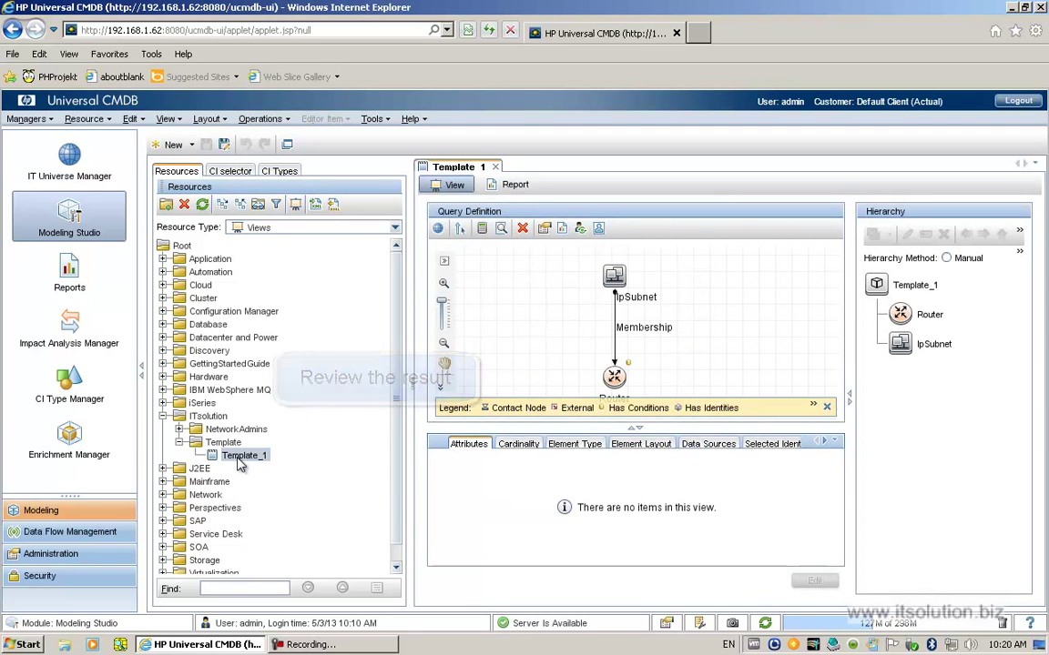
click(617, 392)
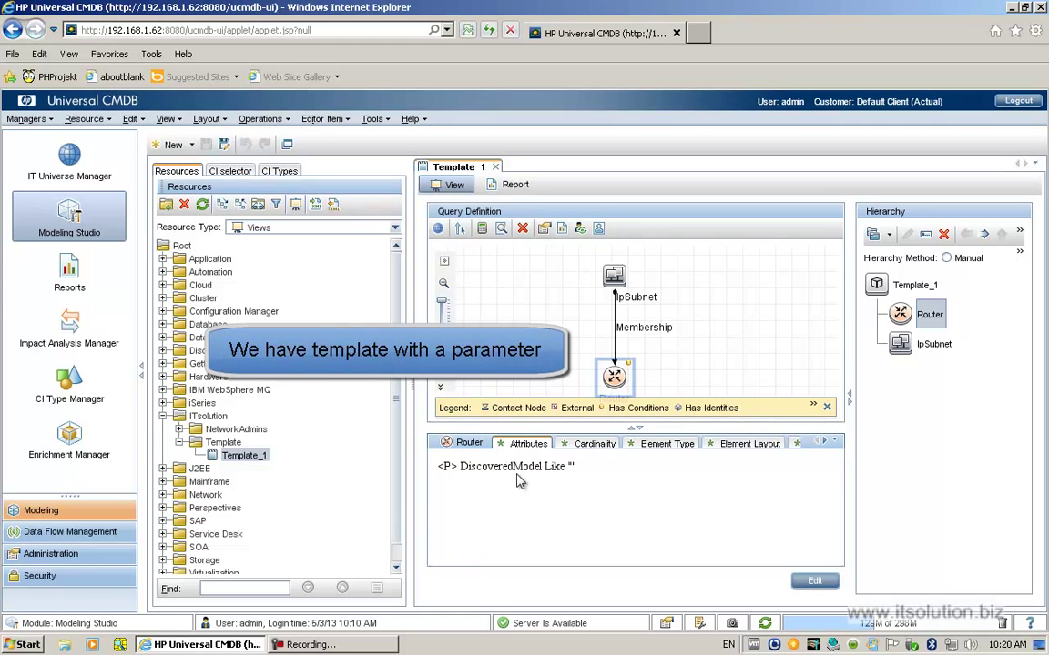